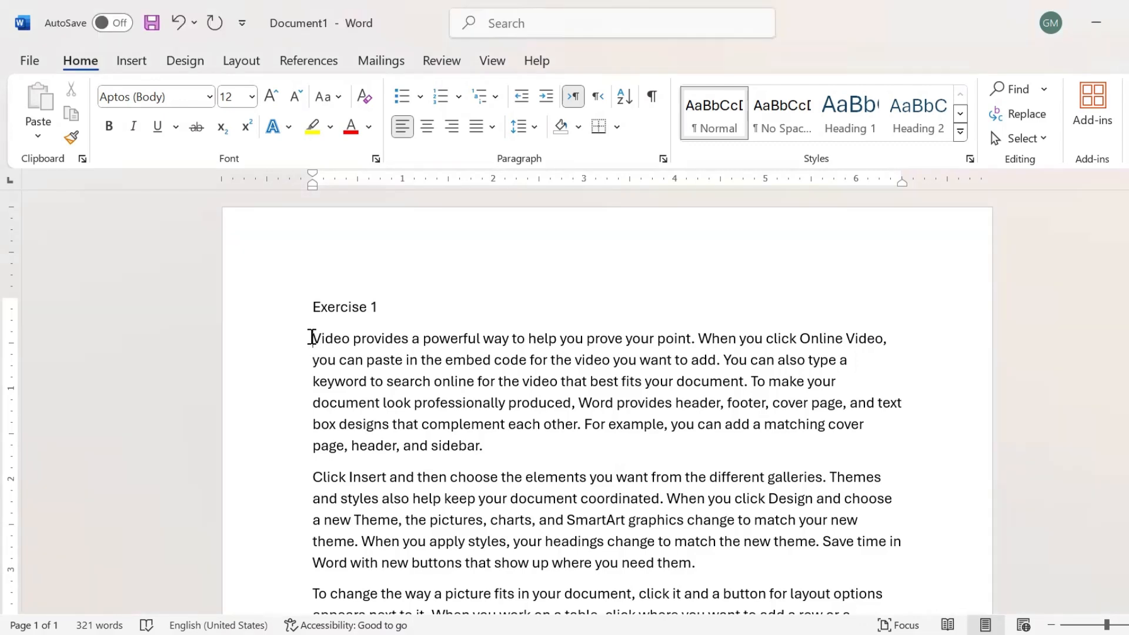
Practise selecting single lines and the whole second paragraph of the body text.
drag(313, 337, 519, 367)
click(507, 357)
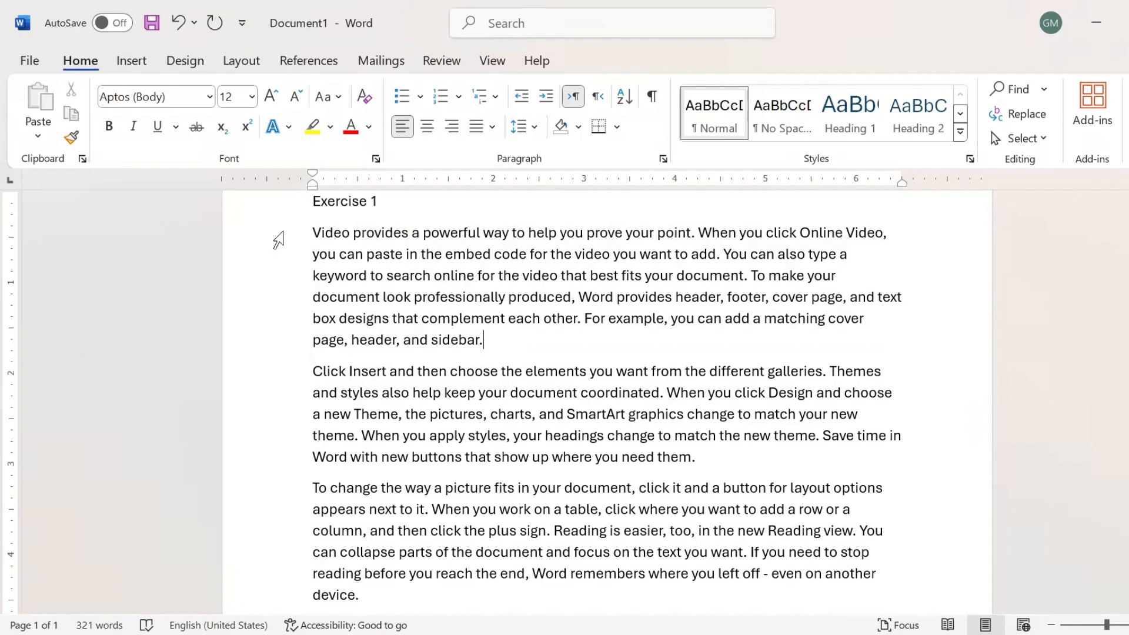
click(280, 240)
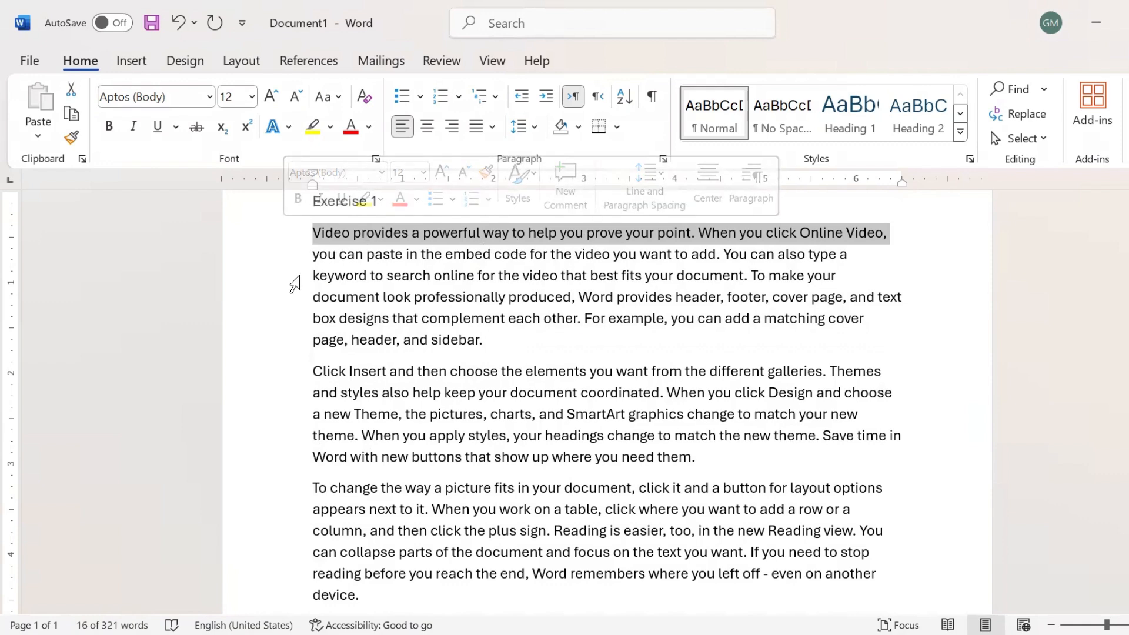
click(281, 281)
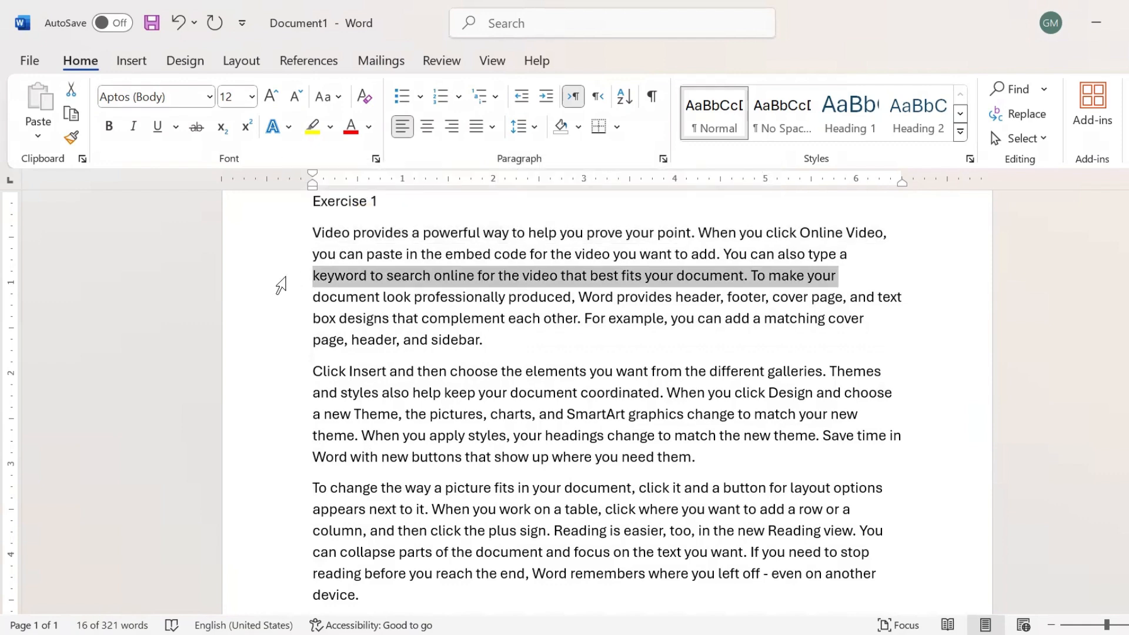
click(292, 374)
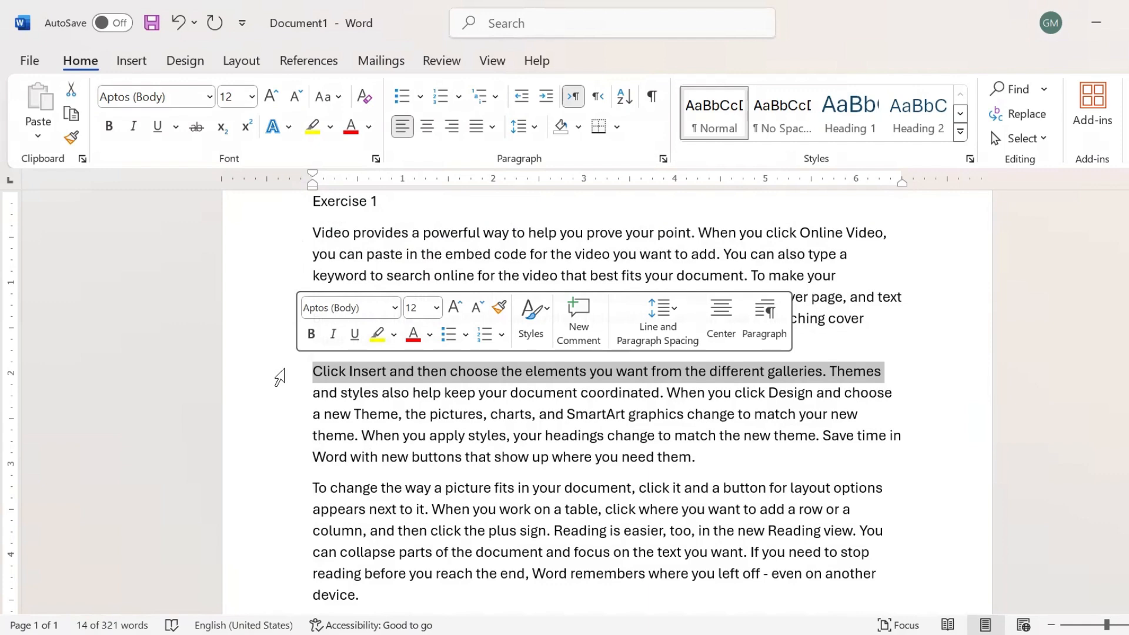
drag(282, 389, 284, 475)
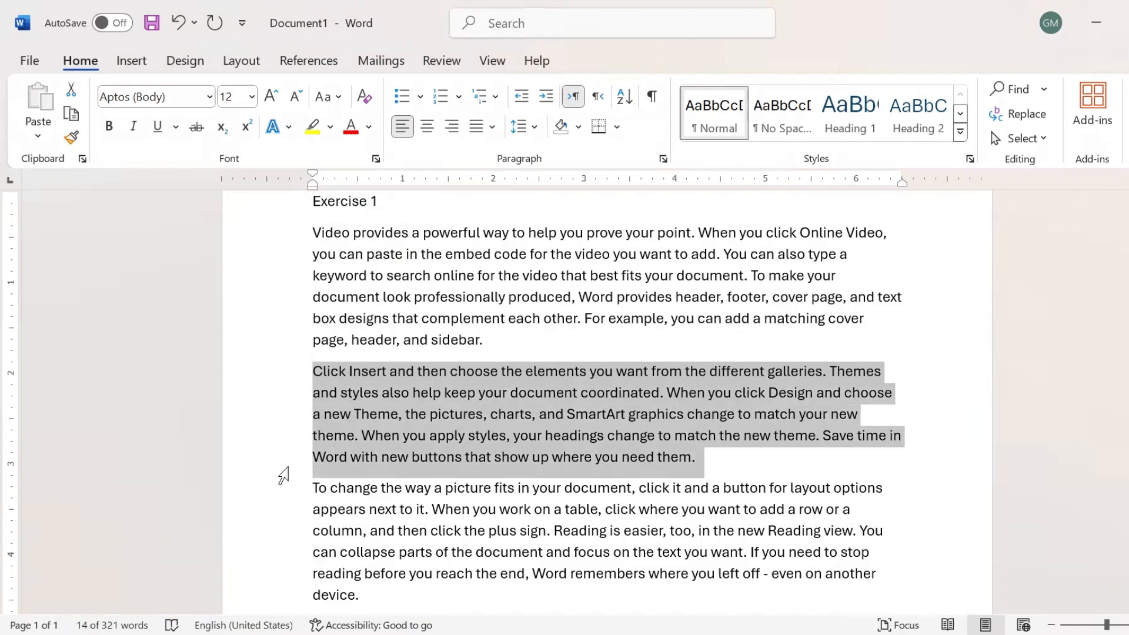
click(319, 257)
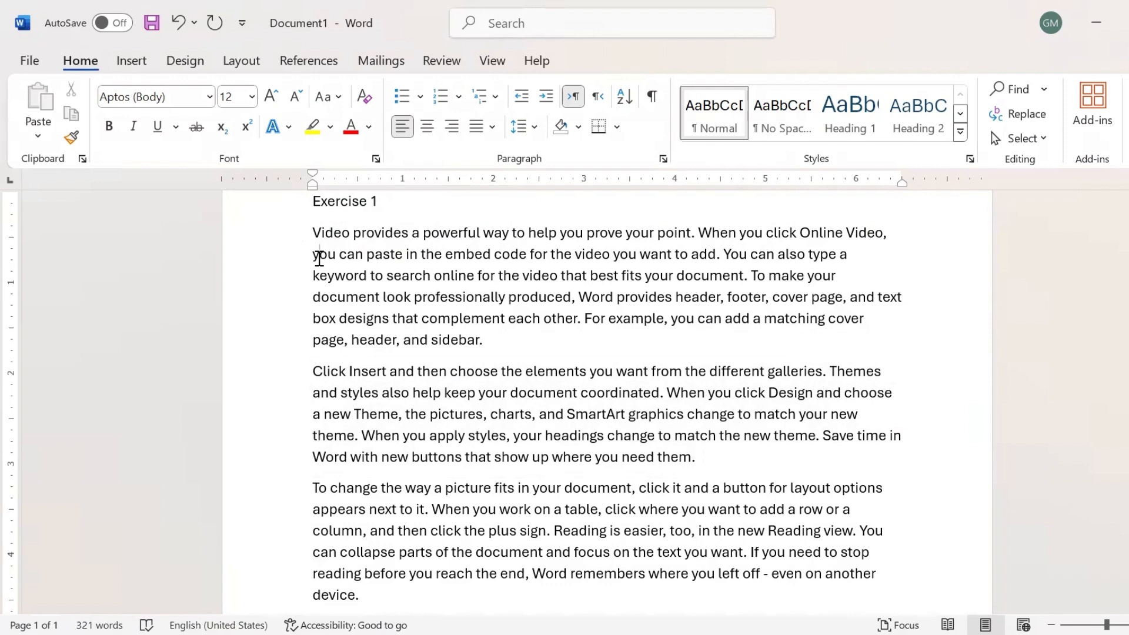
Practise selecting the words 'Video' and 'provides' and the entire first paragraph.
double_click(330, 230)
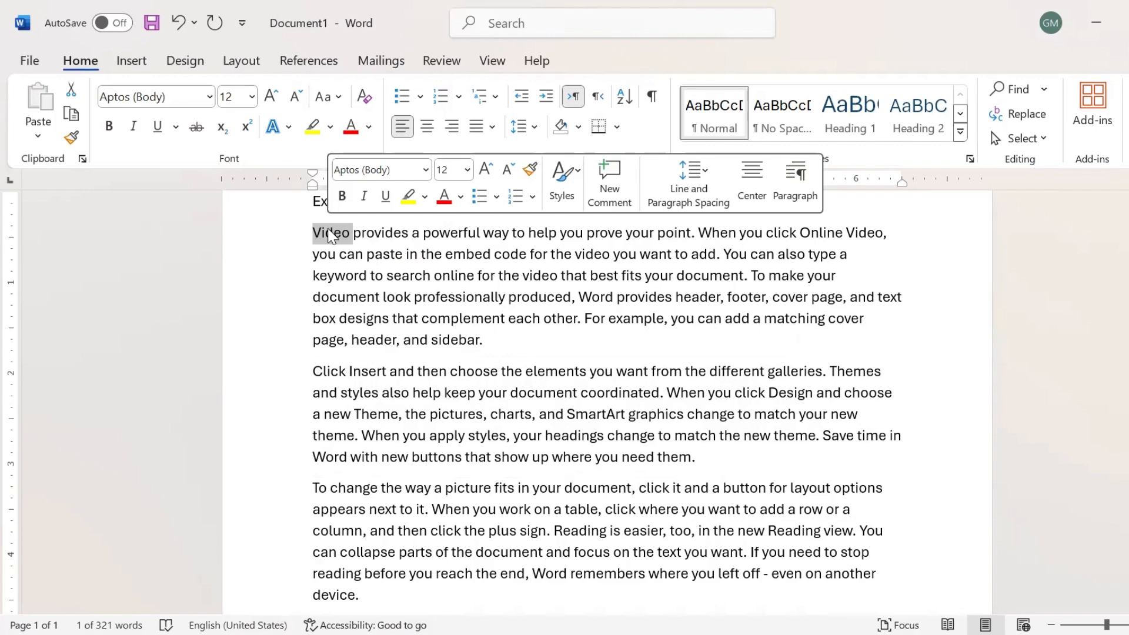
click(377, 236)
double_click(379, 235)
click(379, 236)
double_click(379, 235)
triple_click(377, 235)
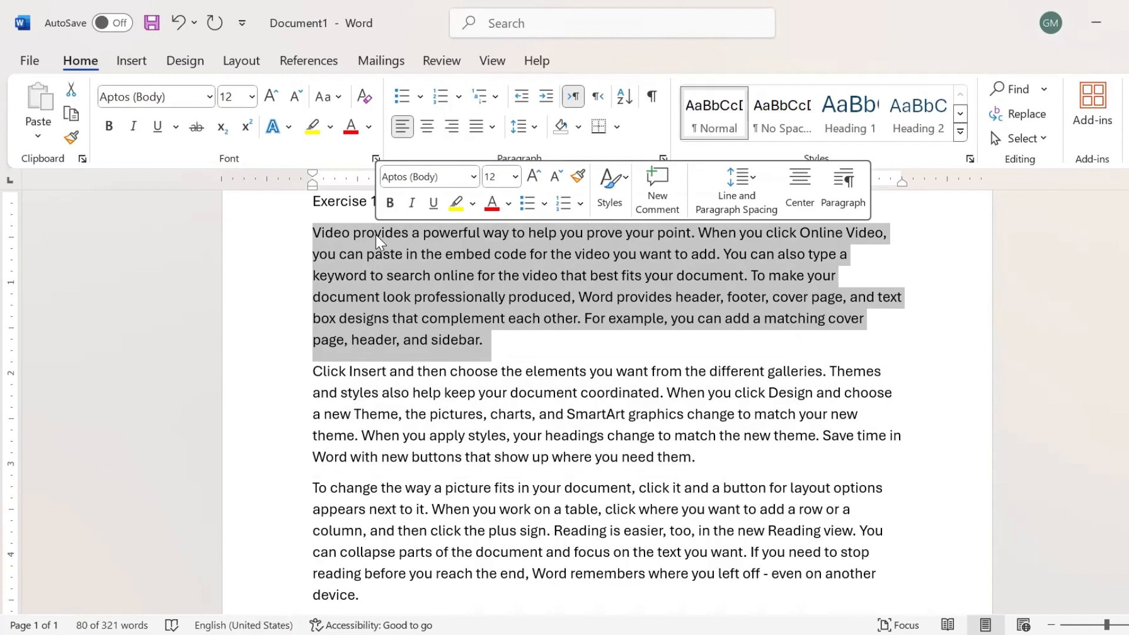
click(339, 230)
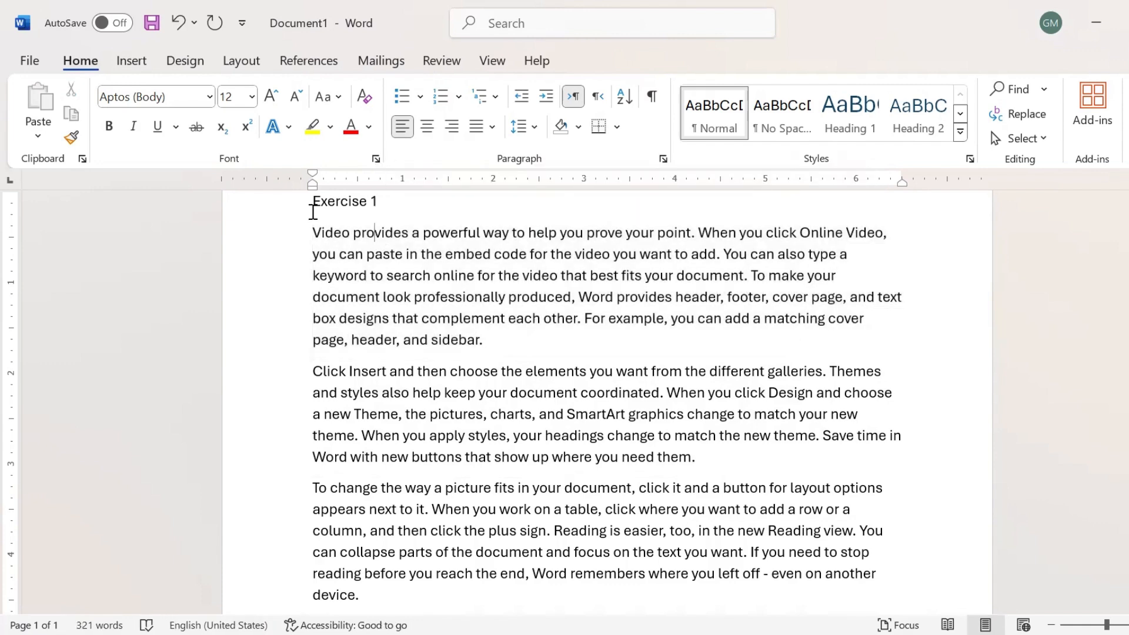
key(Right)
key(Right)
key(Right)
key(Right)
key(Right)
scroll(411, 487, up, 2)
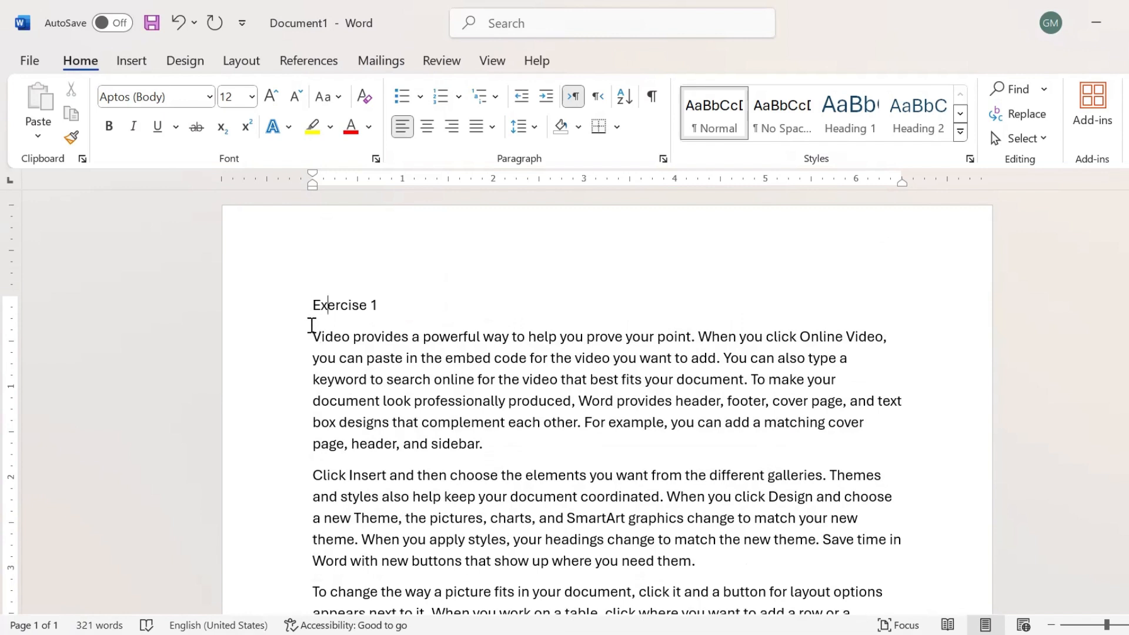
Select the 'Exercise 1' heading and change its font to Arial Black.
drag(312, 304, 392, 297)
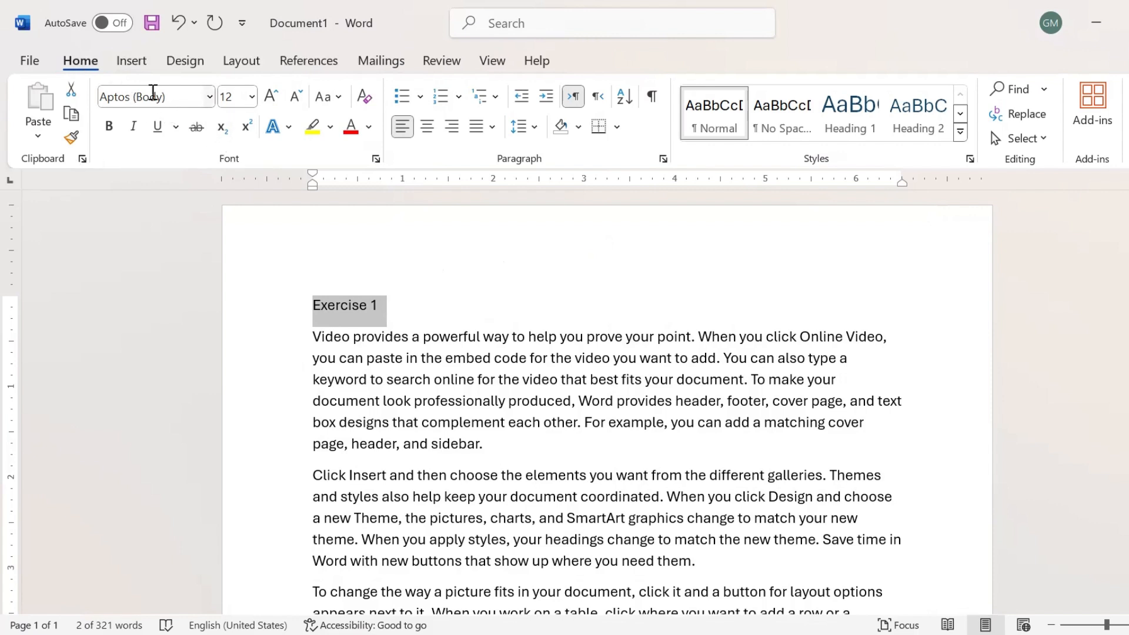
click(210, 97)
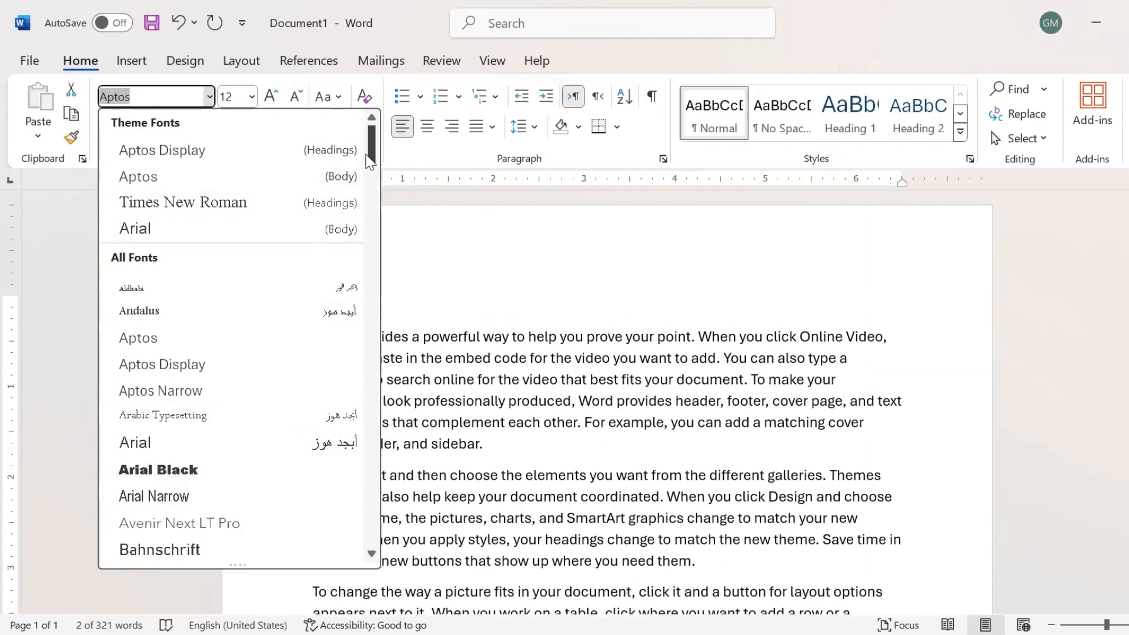
scroll(365, 209, down, 14)
scroll(365, 349, down, 20)
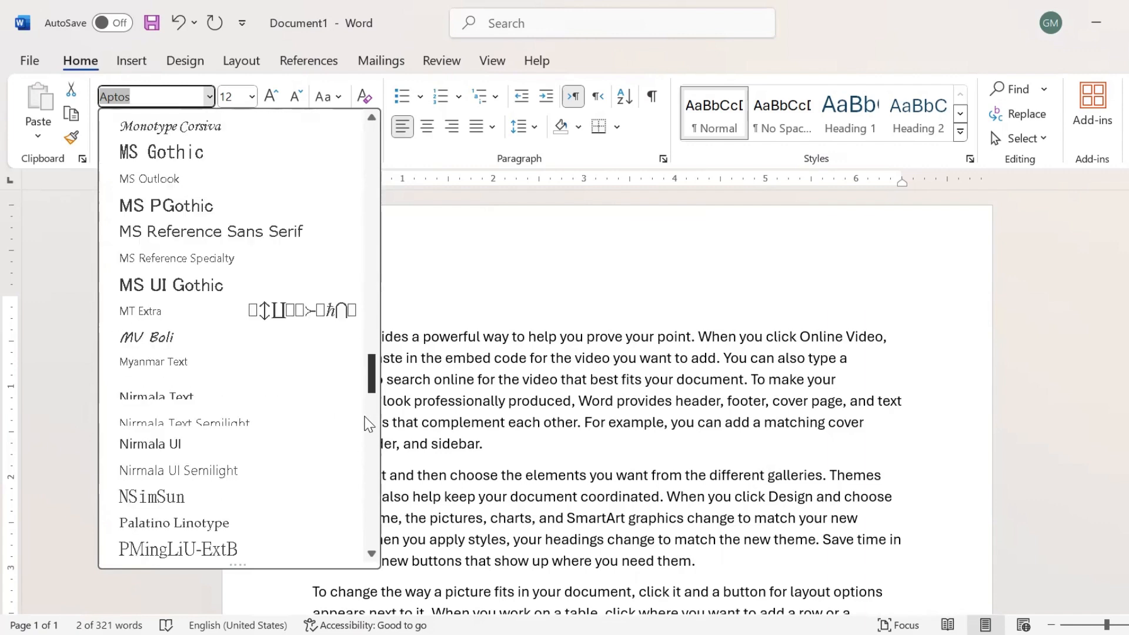
scroll(358, 443, up, 8)
scroll(358, 443, up, 20)
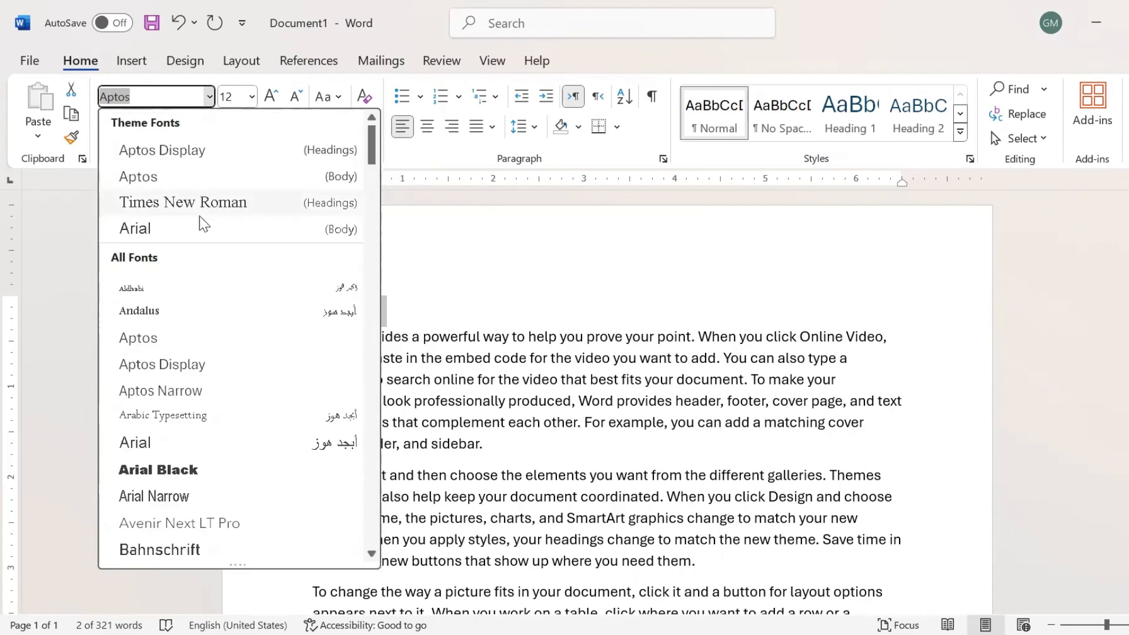
click(159, 470)
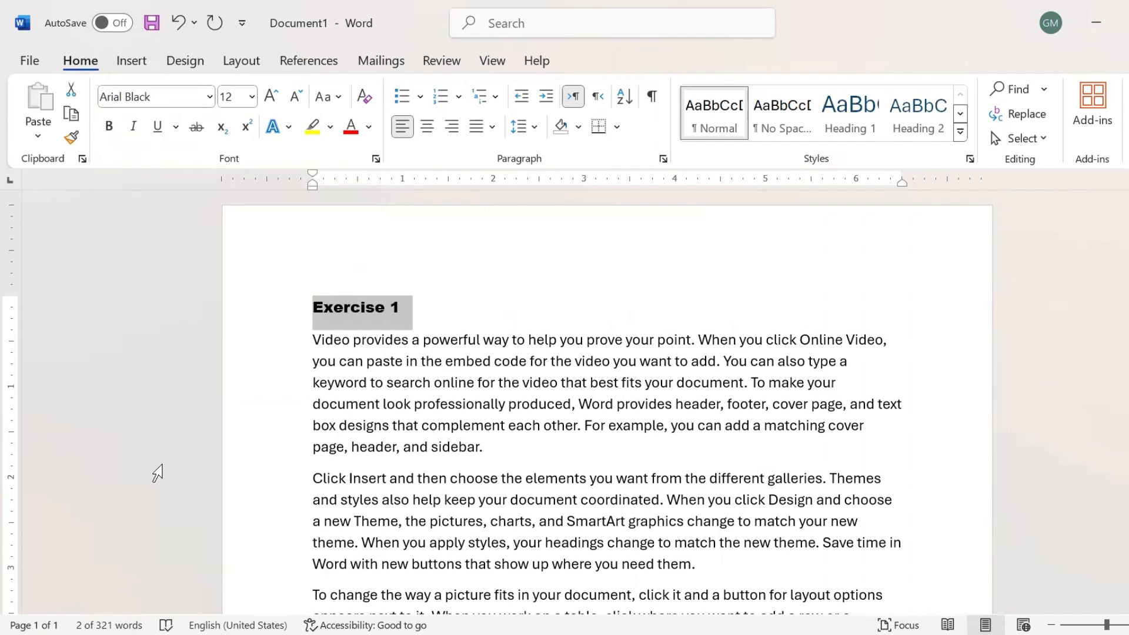
click(252, 97)
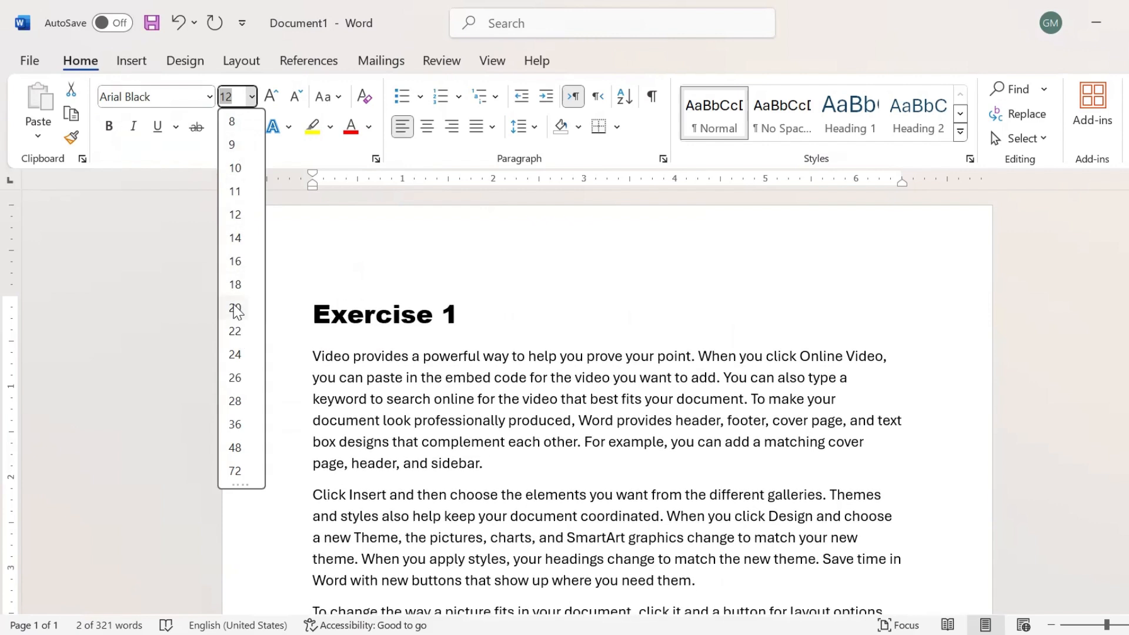
Size the heading at 20 pt after testing Grow/Shrink Font up to 28, then bold it.
click(236, 308)
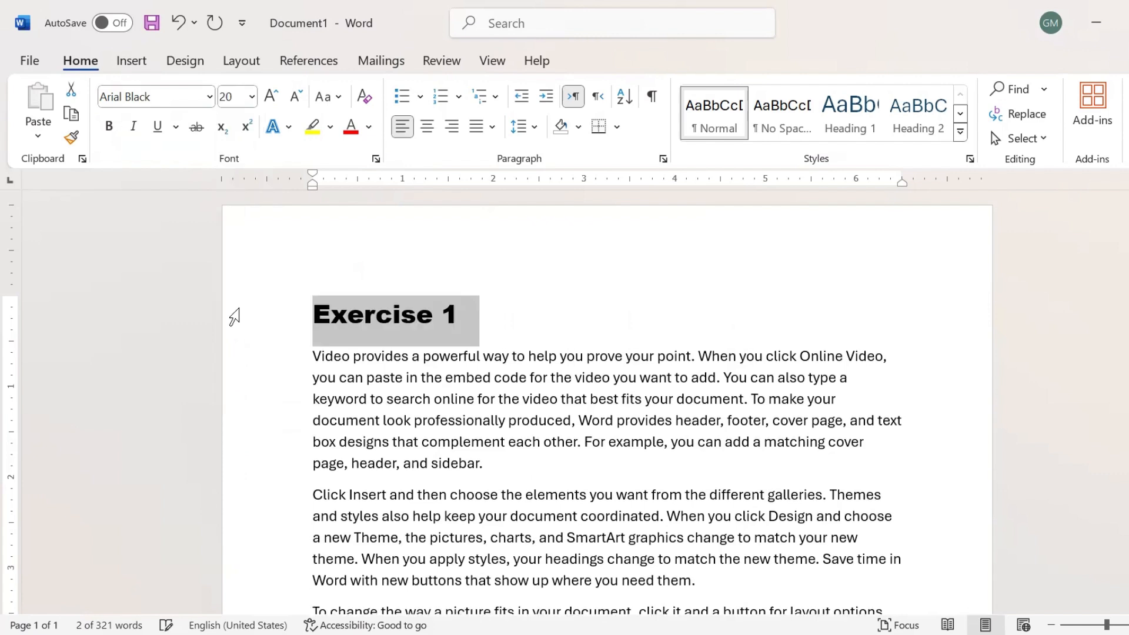
click(273, 94)
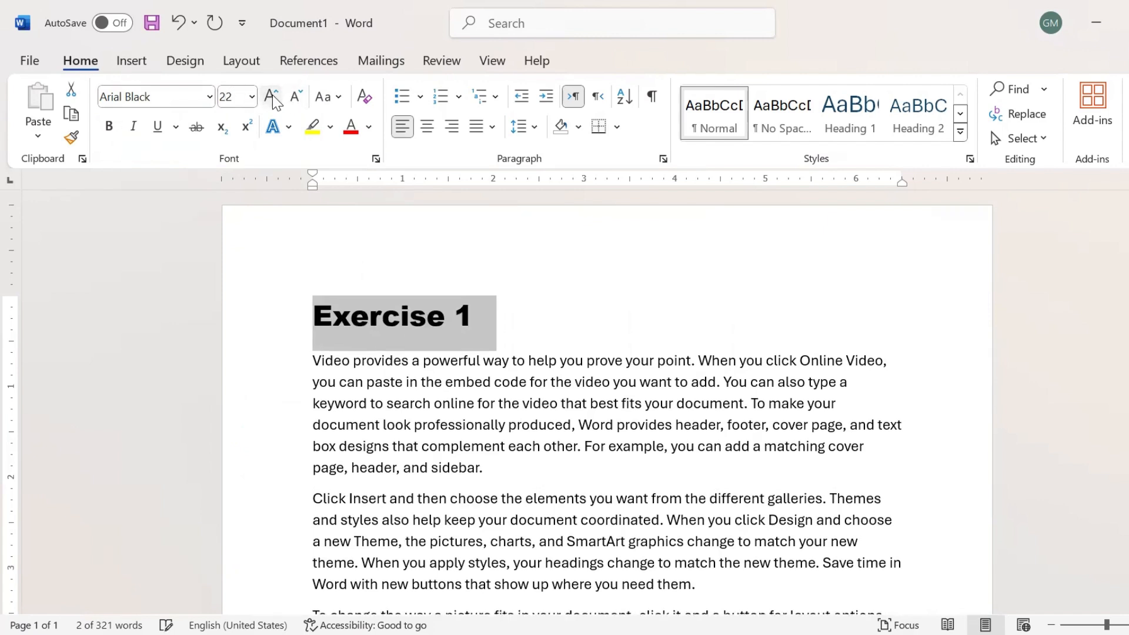
click(273, 94)
click(273, 95)
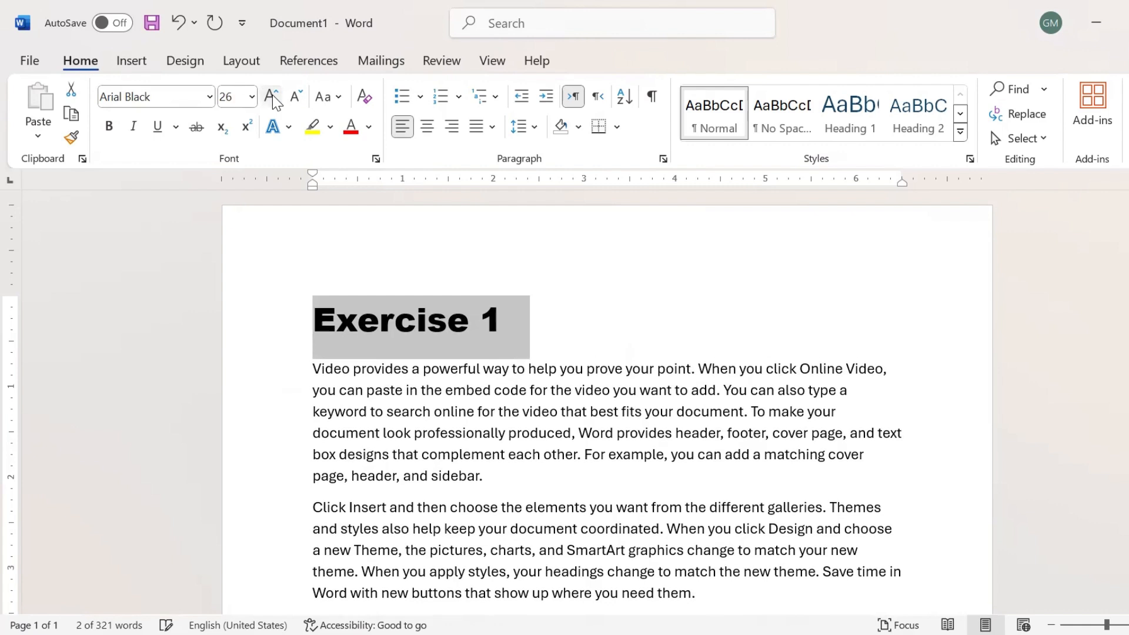
click(273, 95)
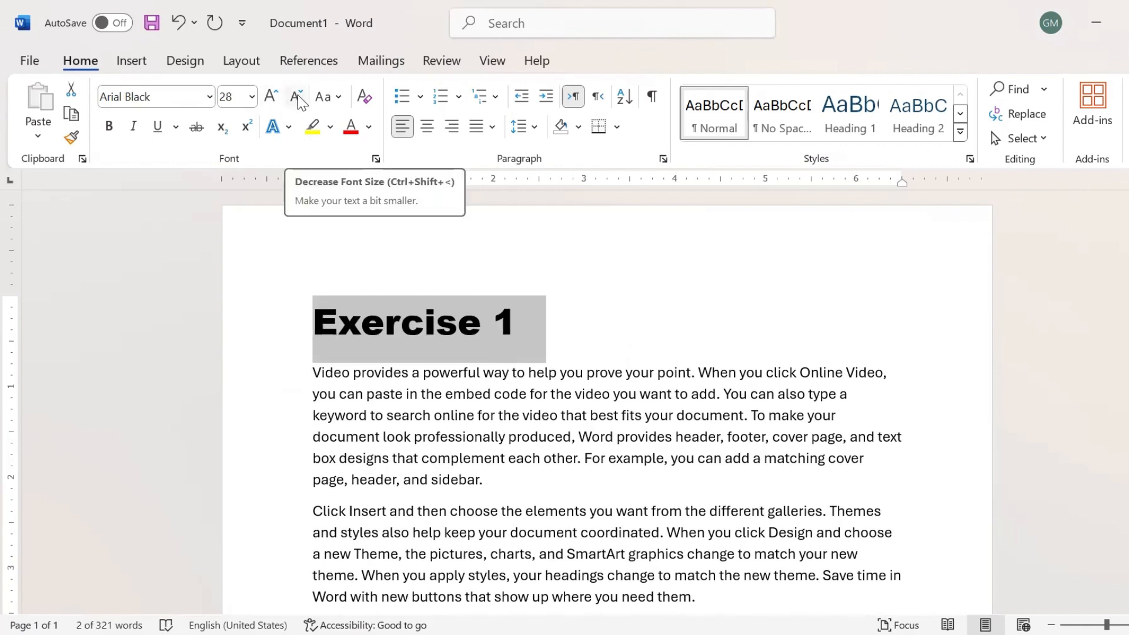
click(298, 97)
click(297, 97)
click(298, 98)
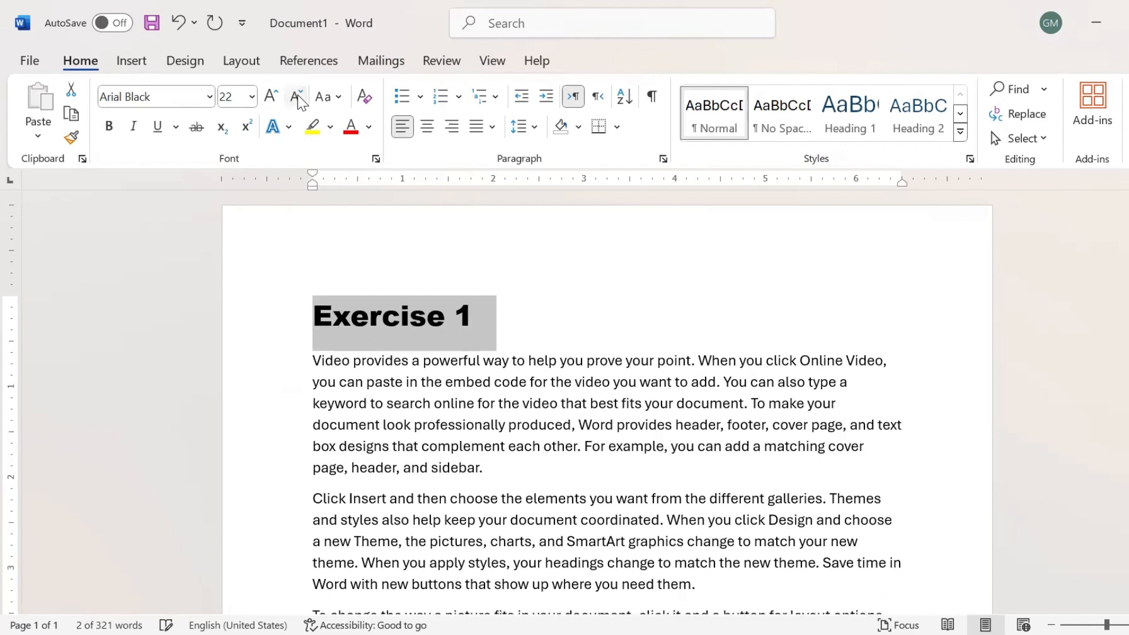
click(298, 98)
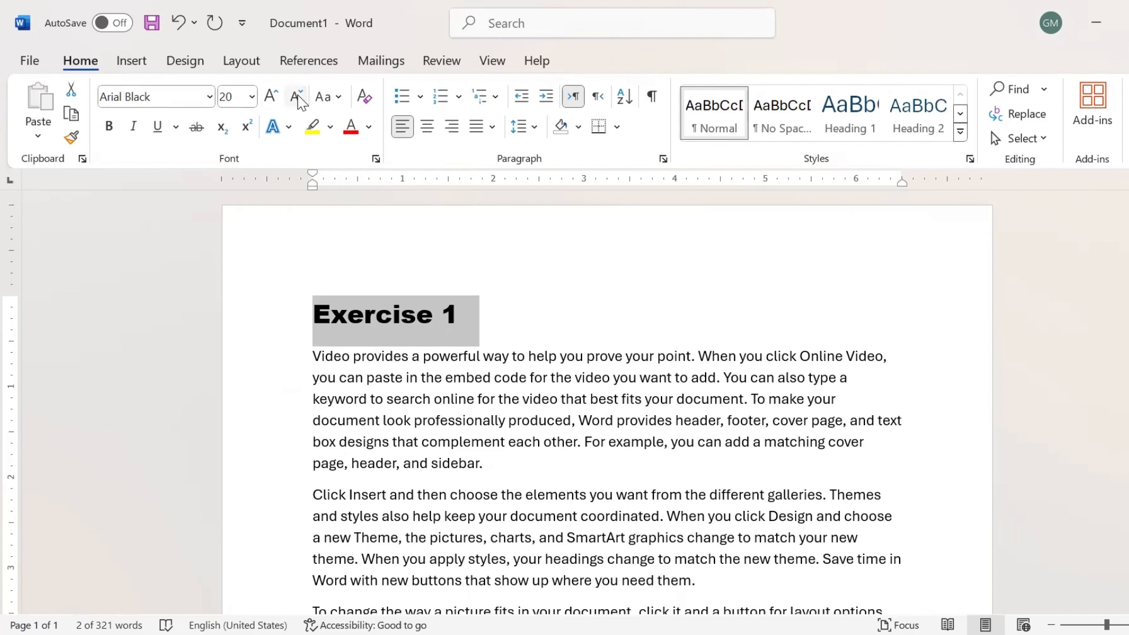
click(104, 130)
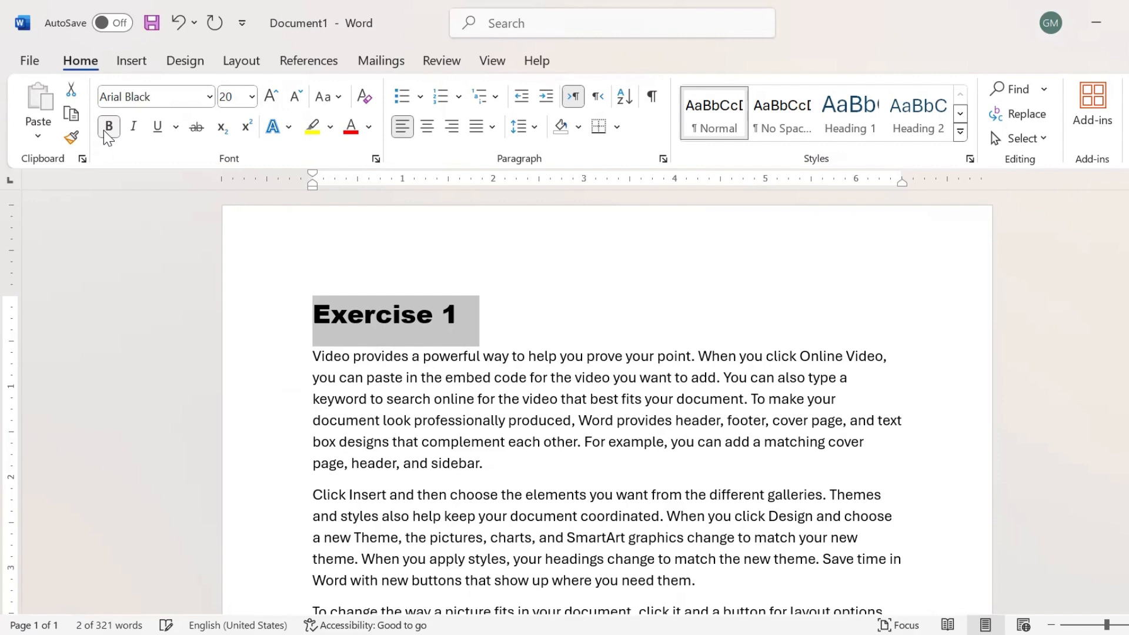
Leave the heading underlined but not italic after trying both, then view underline styles.
click(139, 133)
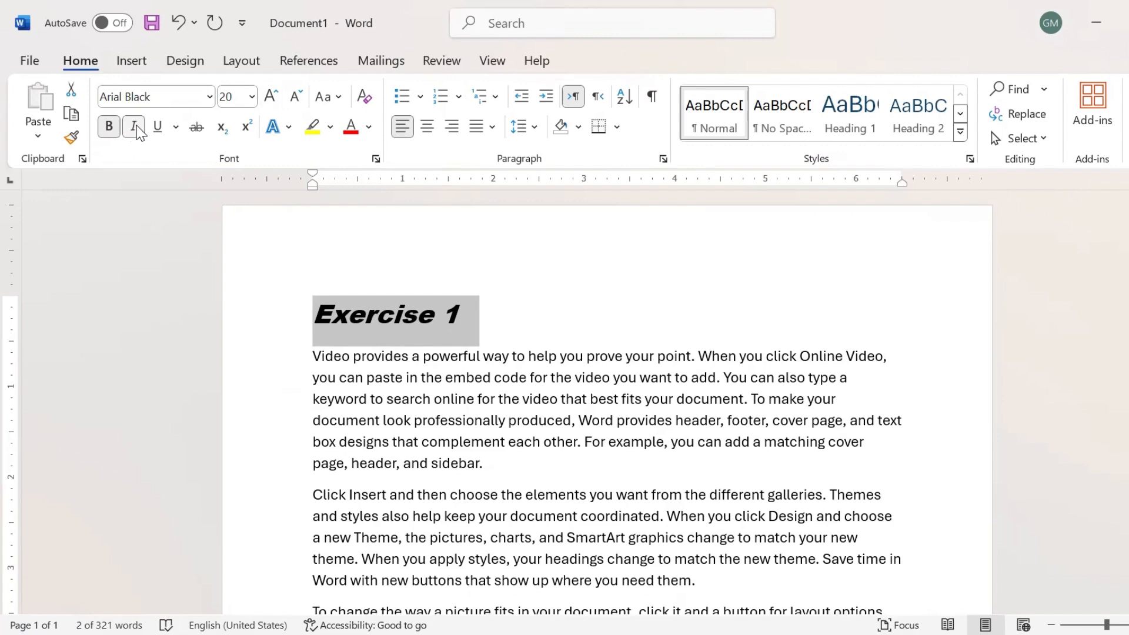
click(162, 131)
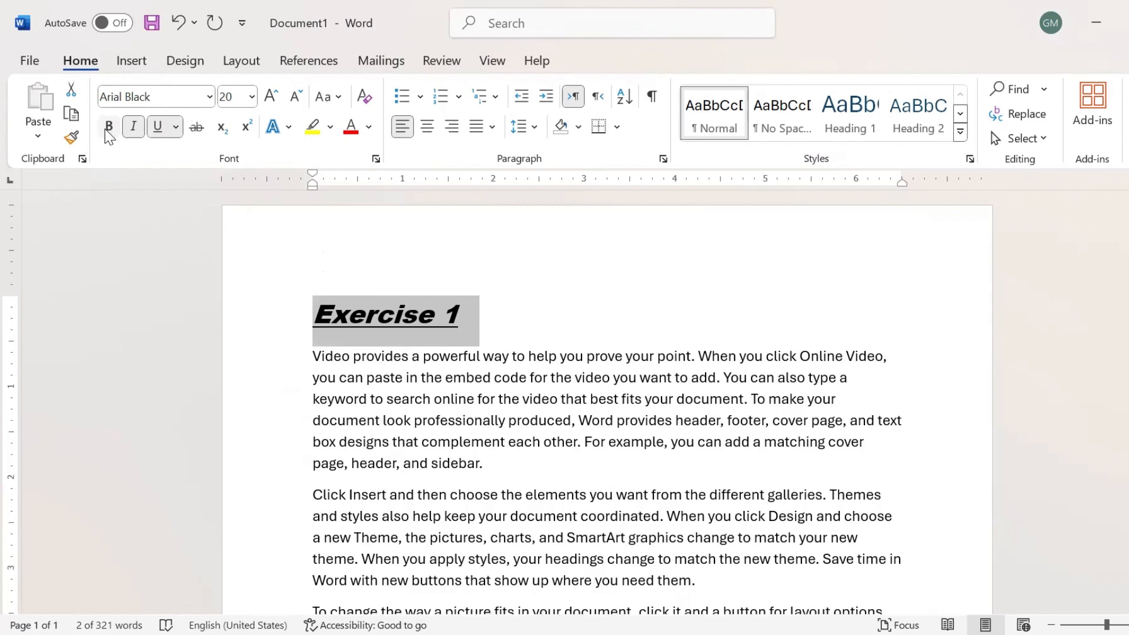
click(139, 125)
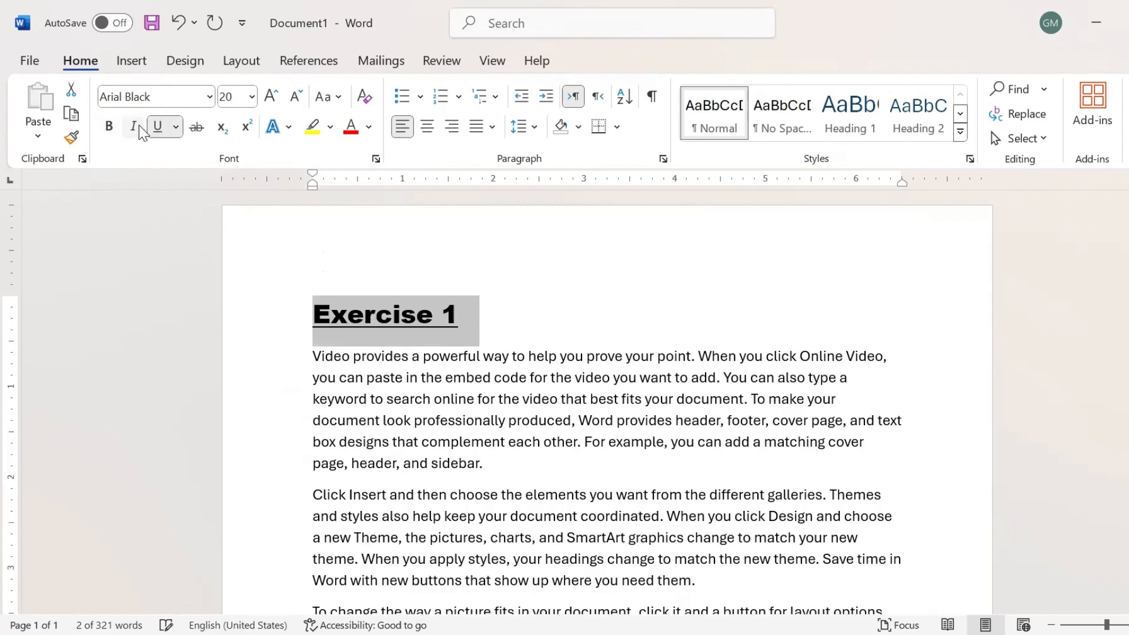
click(156, 129)
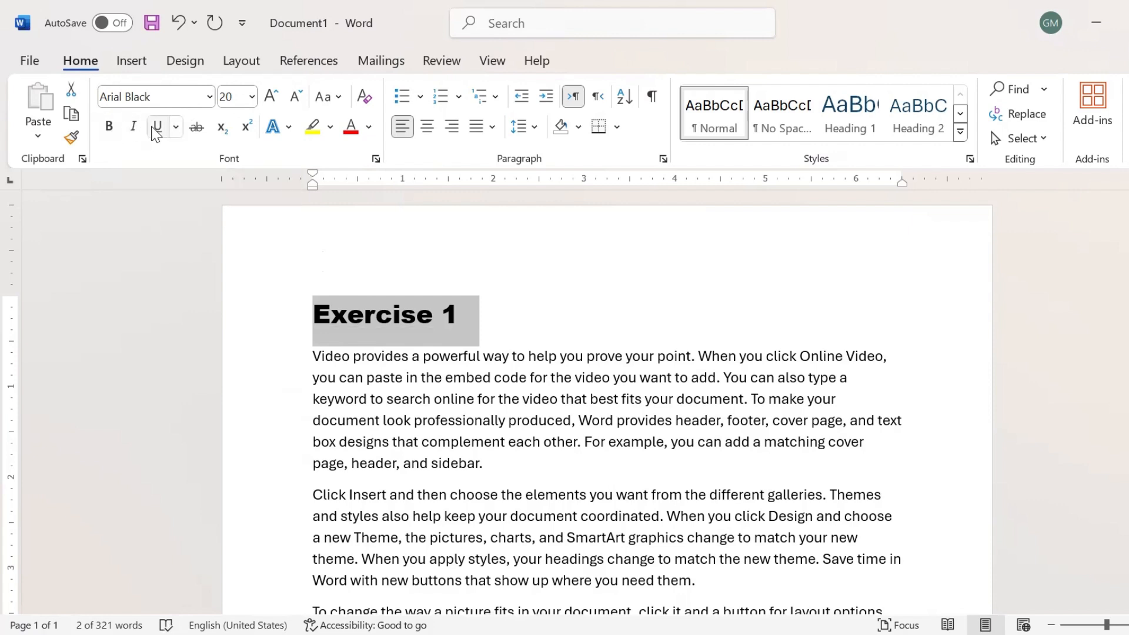
click(158, 128)
click(177, 127)
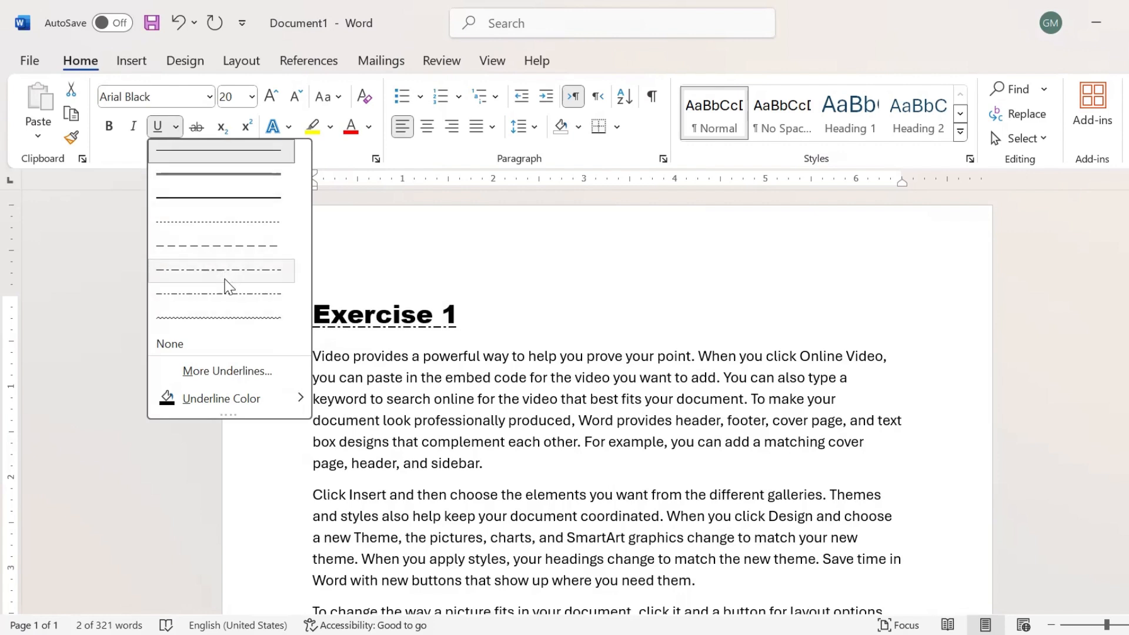
click(244, 181)
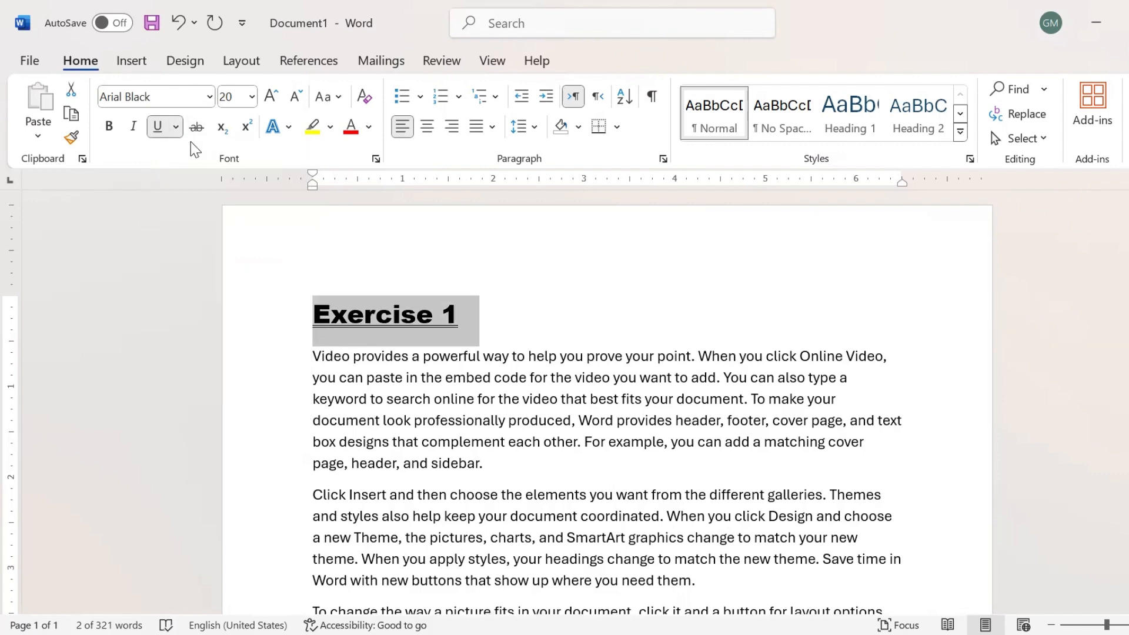
click(176, 127)
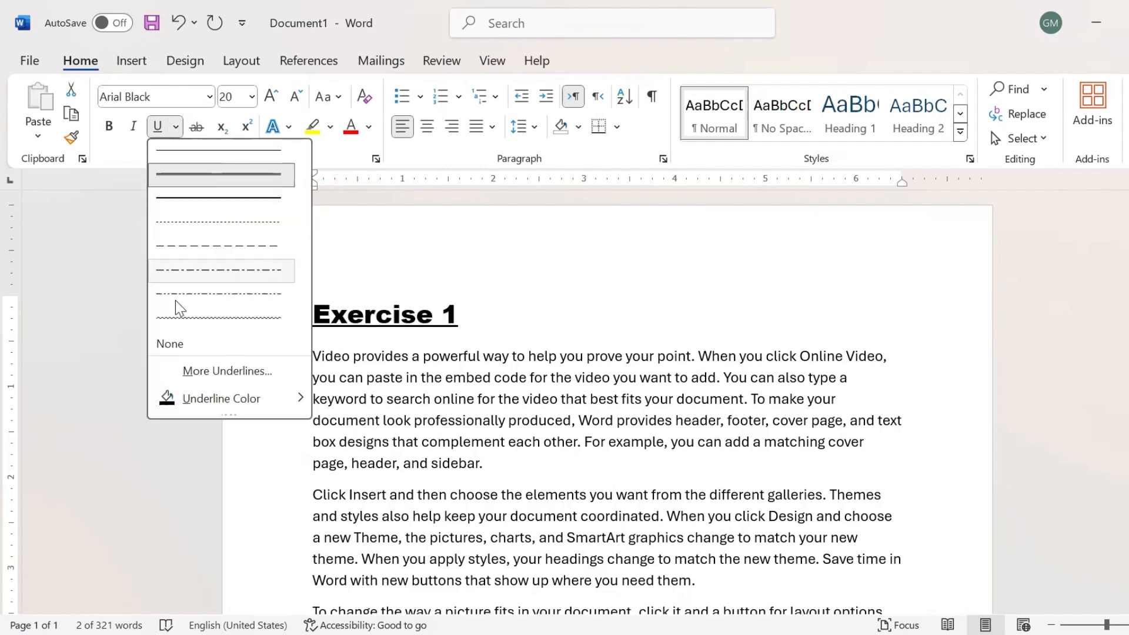
mouse_move(203, 410)
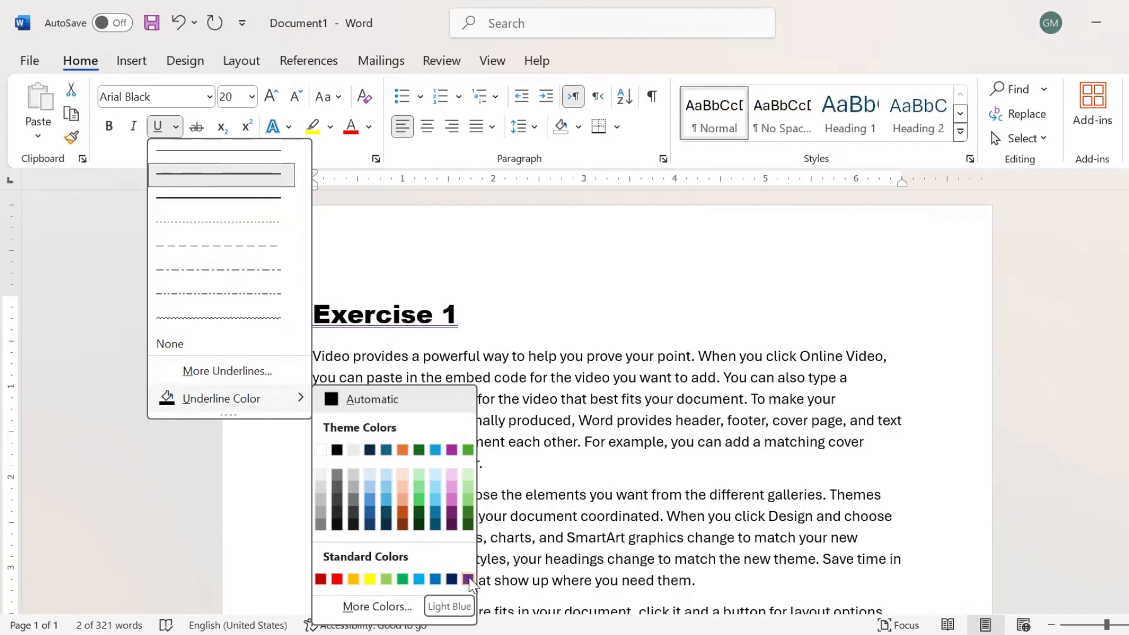
click(337, 579)
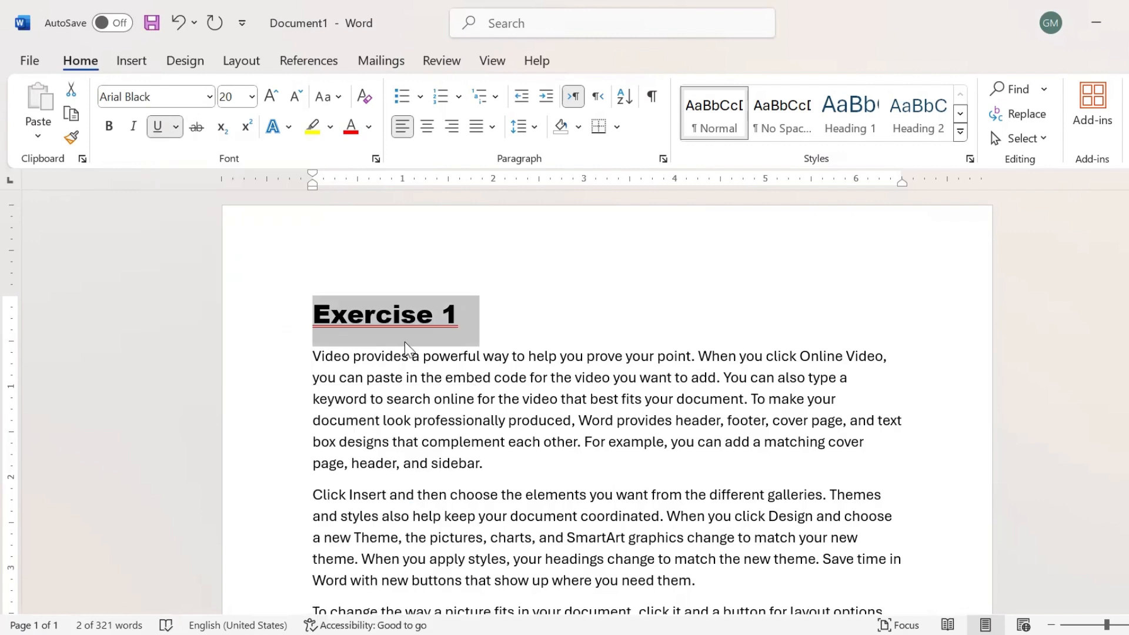
click(405, 342)
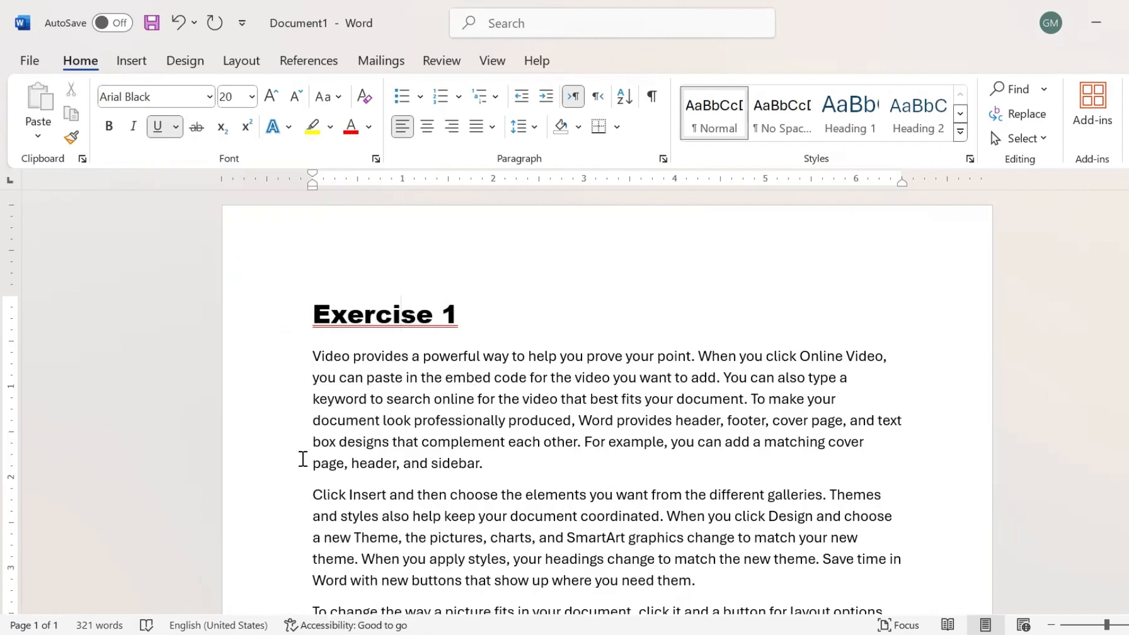
drag(306, 307, 462, 310)
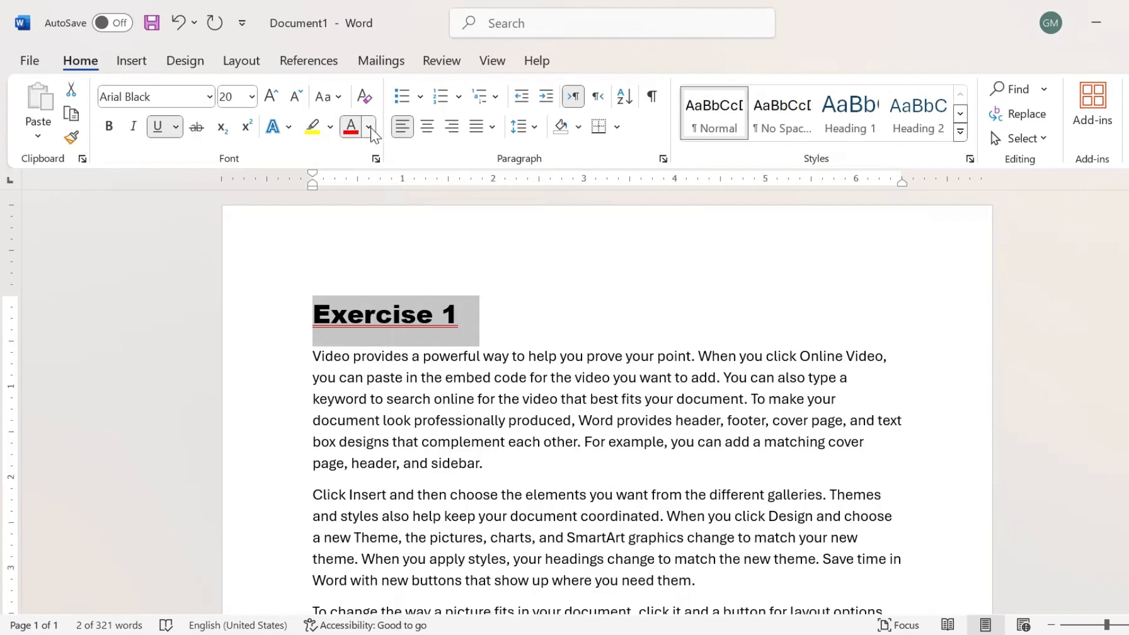
Change the 'Exercise 1' heading's font colour to blue.
click(369, 127)
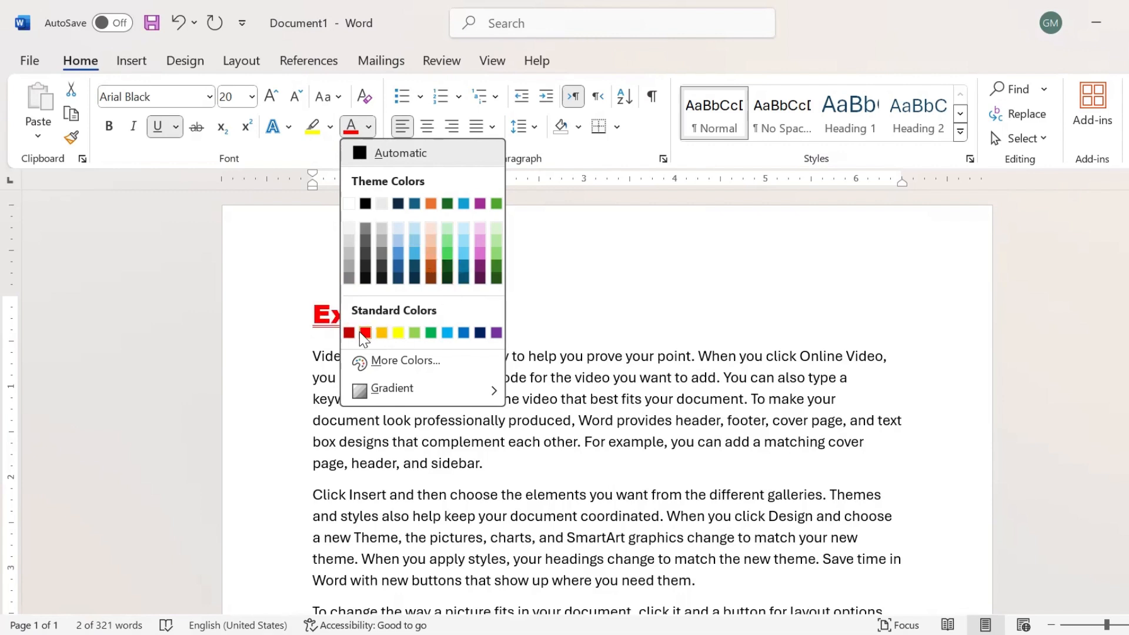
click(464, 333)
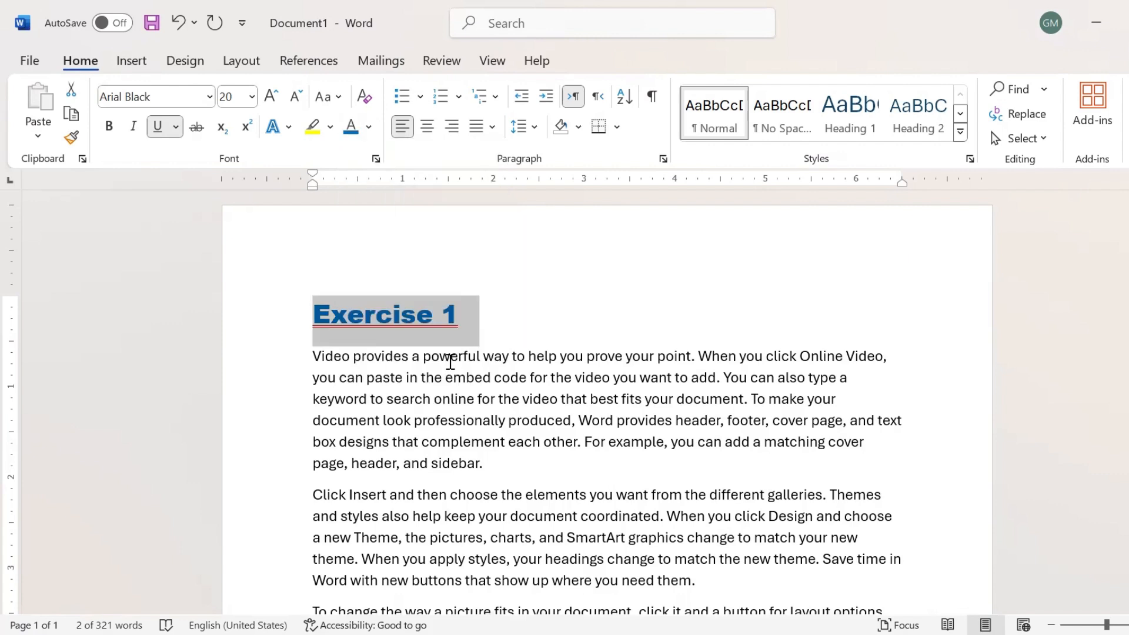
click(437, 382)
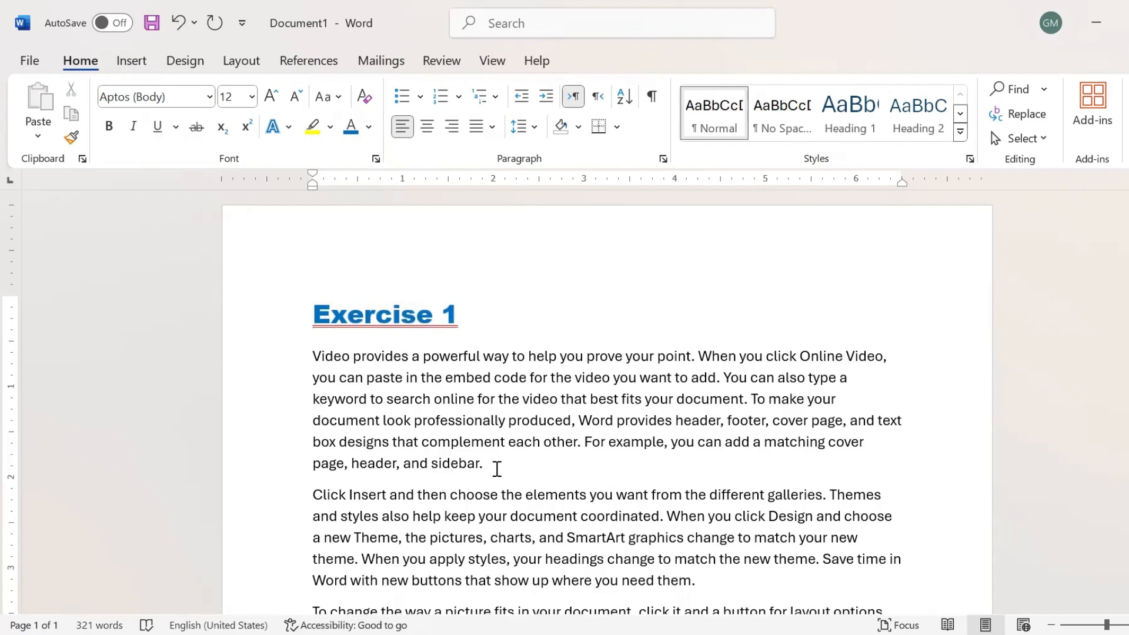
Set the first body paragraph to Avenir Next LT Pro at 16 pt.
drag(489, 463, 317, 362)
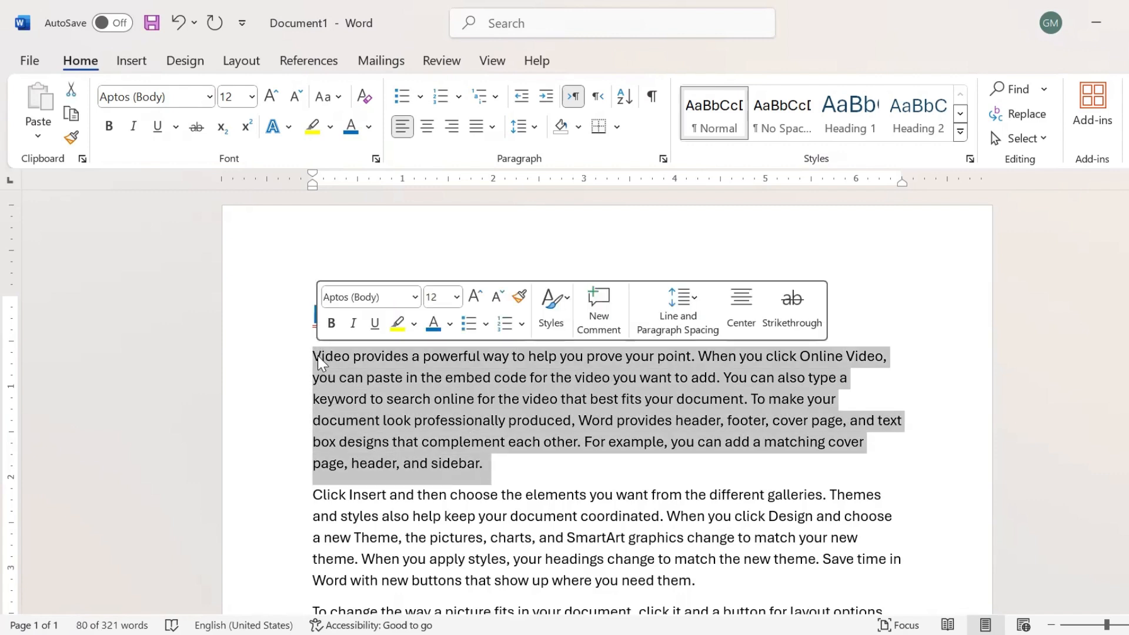
click(211, 96)
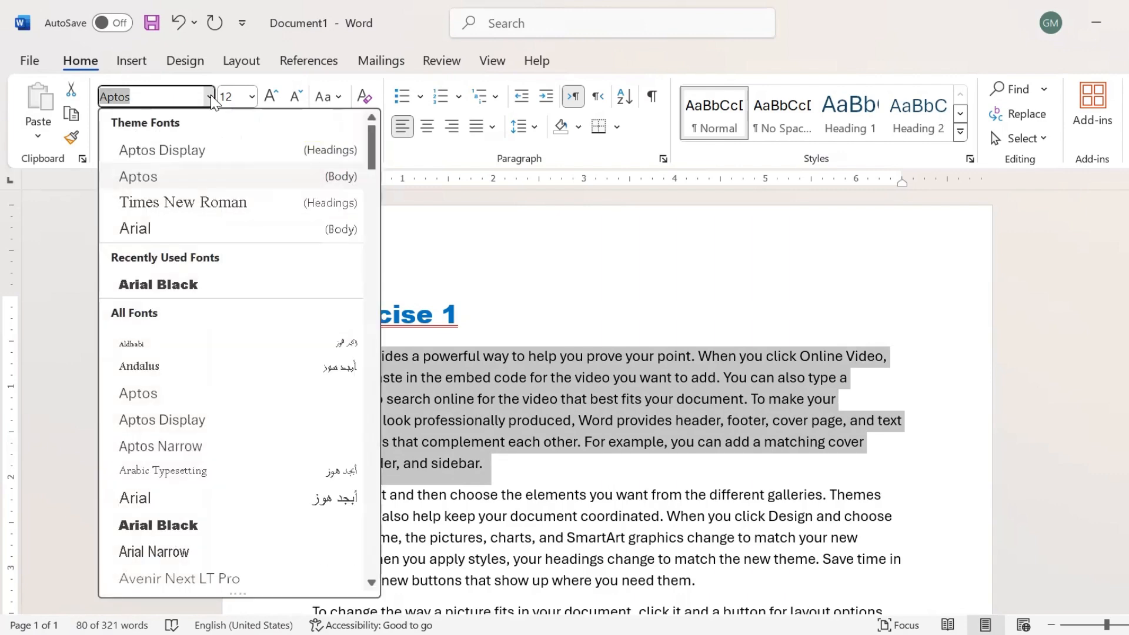
scroll(376, 179, down, 5)
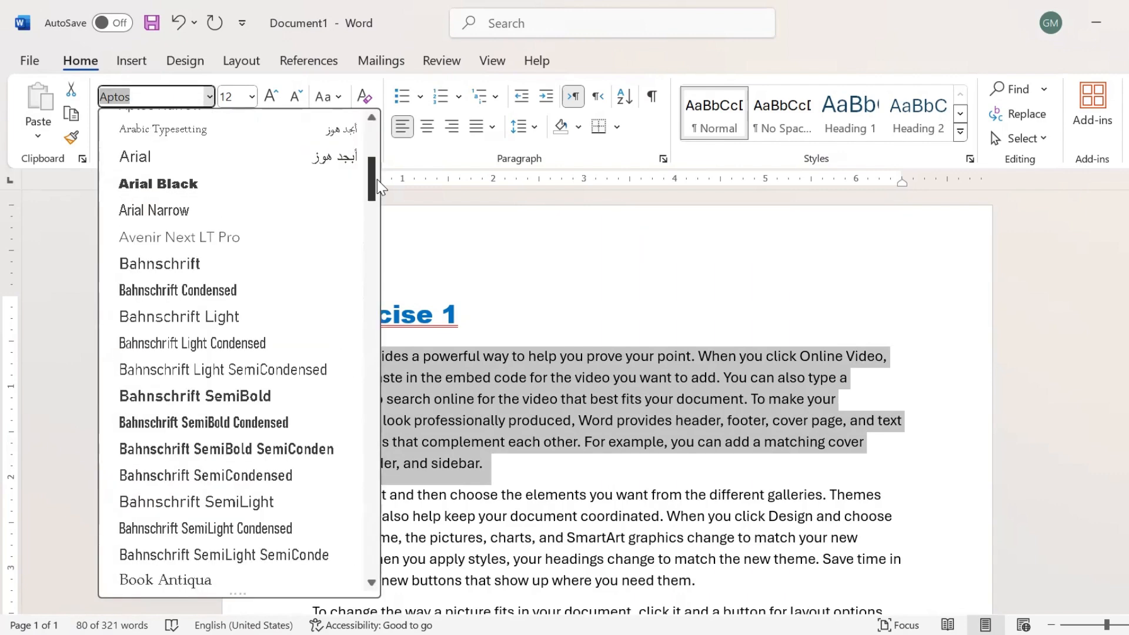
click(200, 239)
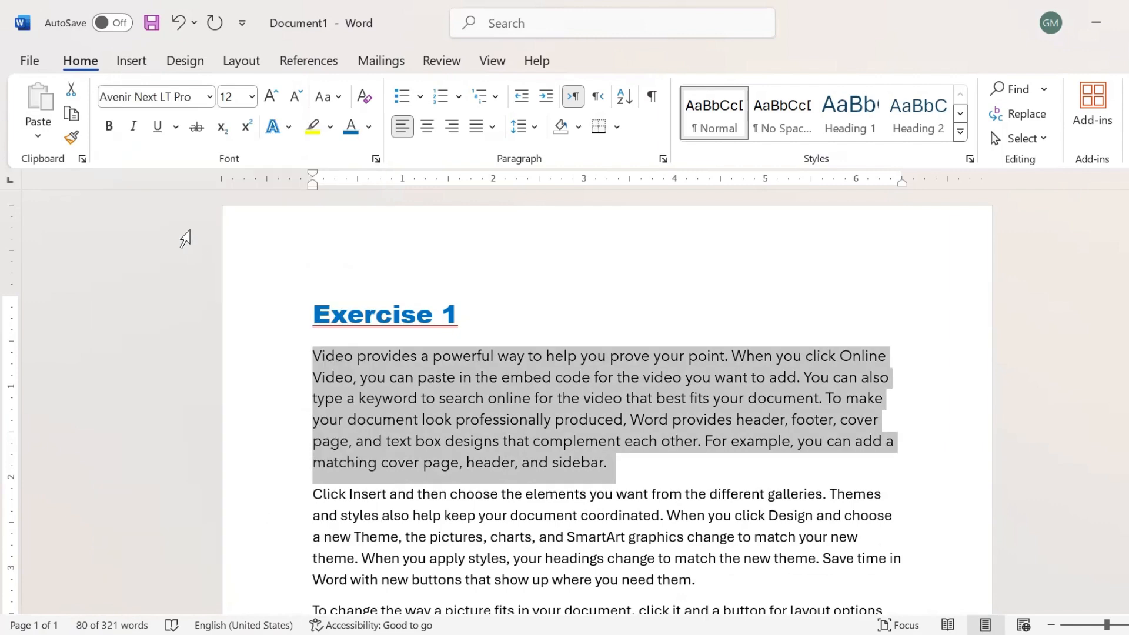
click(253, 98)
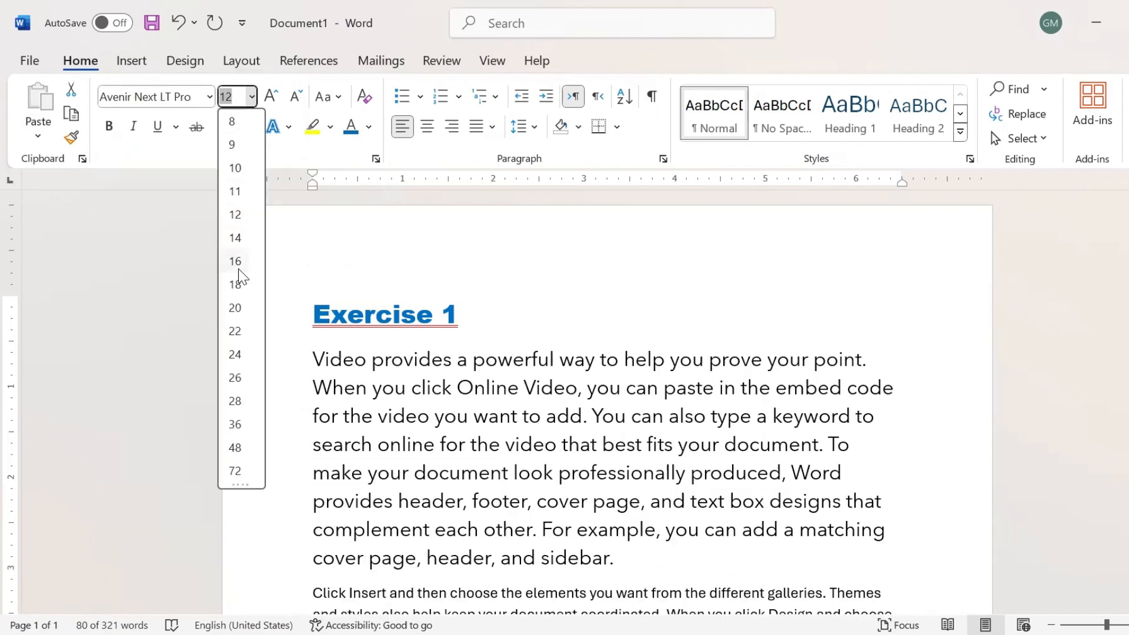
click(238, 262)
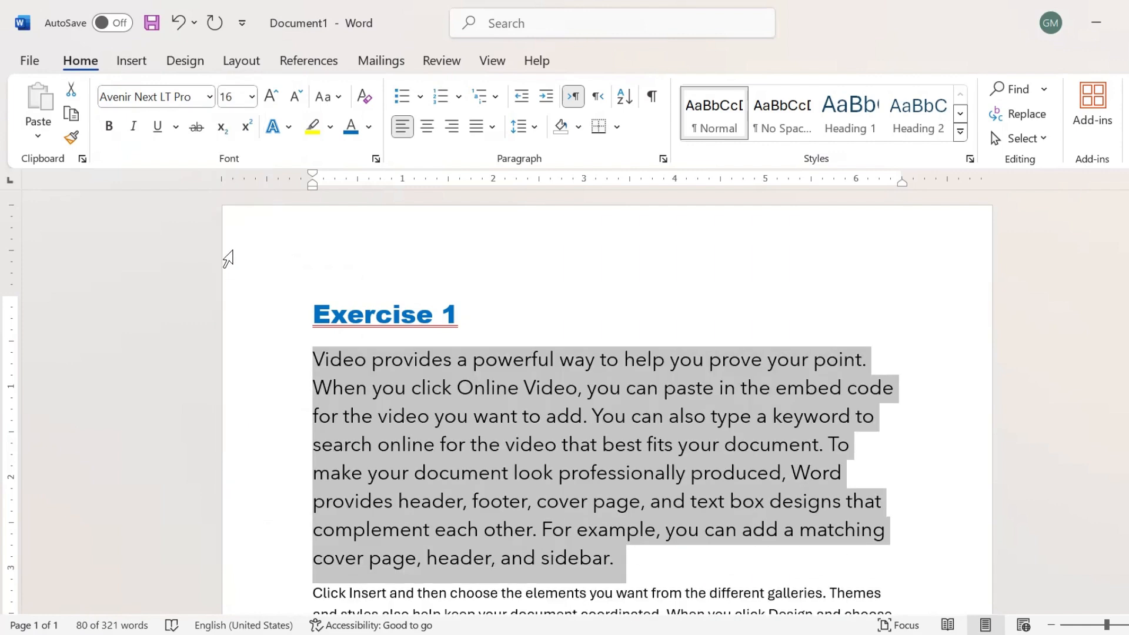
Colour the paragraph Plum, Accent 5, Darker 25%, leaving it regular weight.
click(109, 126)
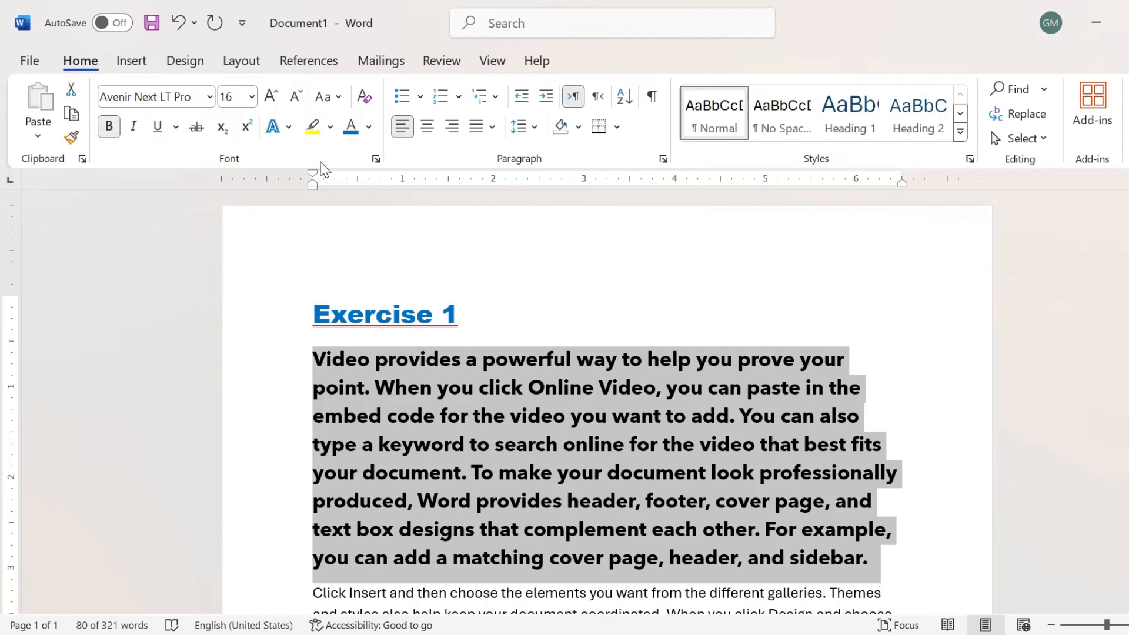
click(370, 127)
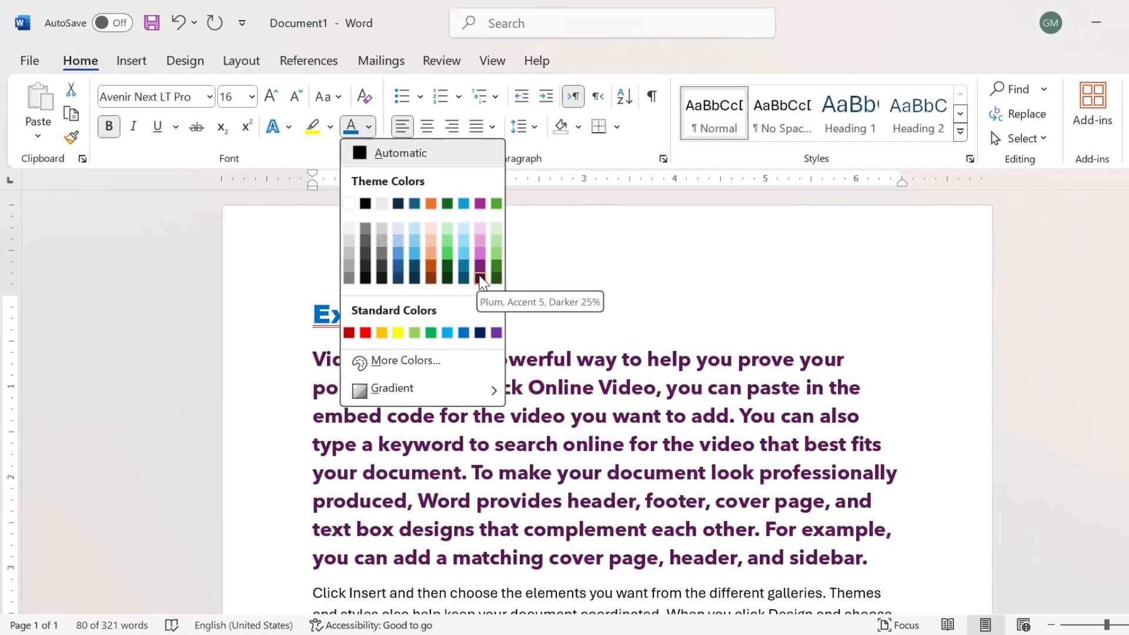
click(480, 279)
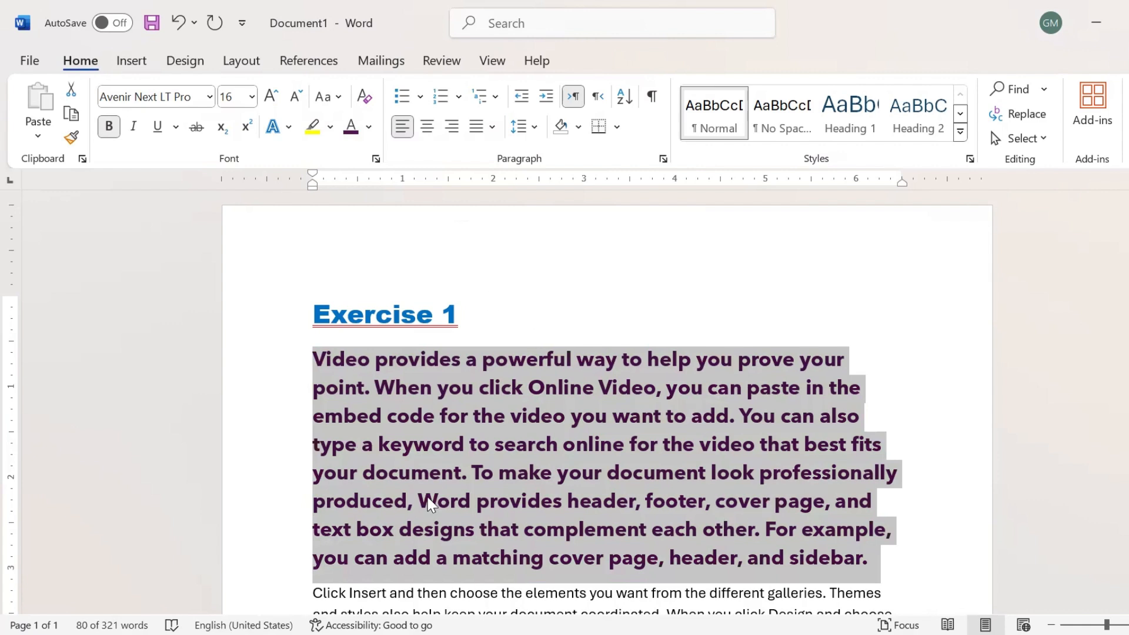
click(110, 130)
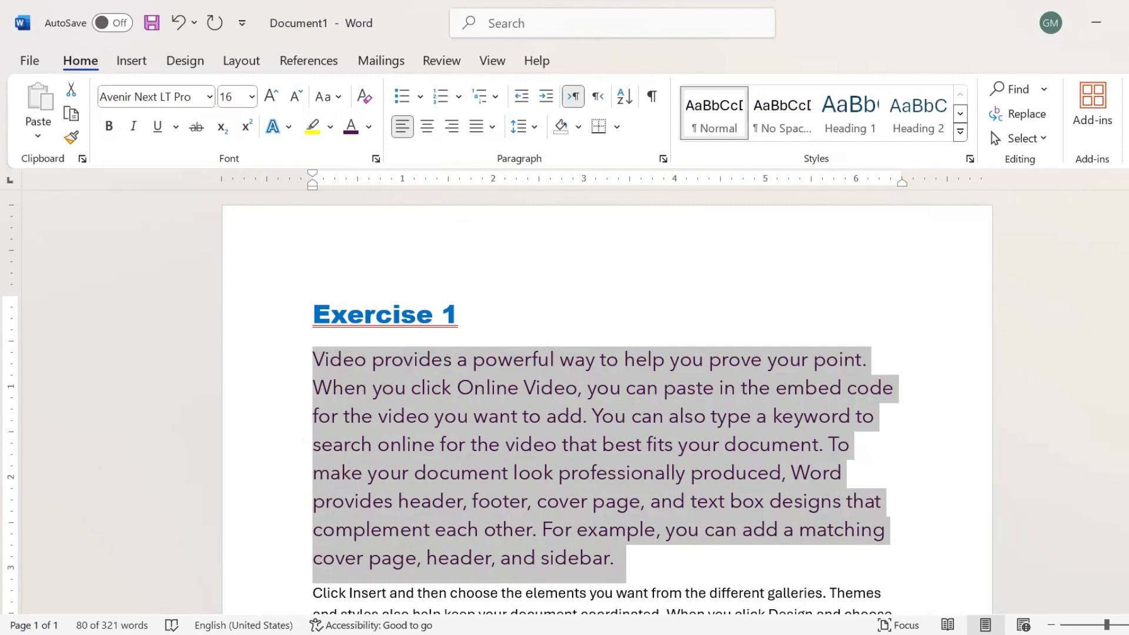
scroll(666, 403, down, 5)
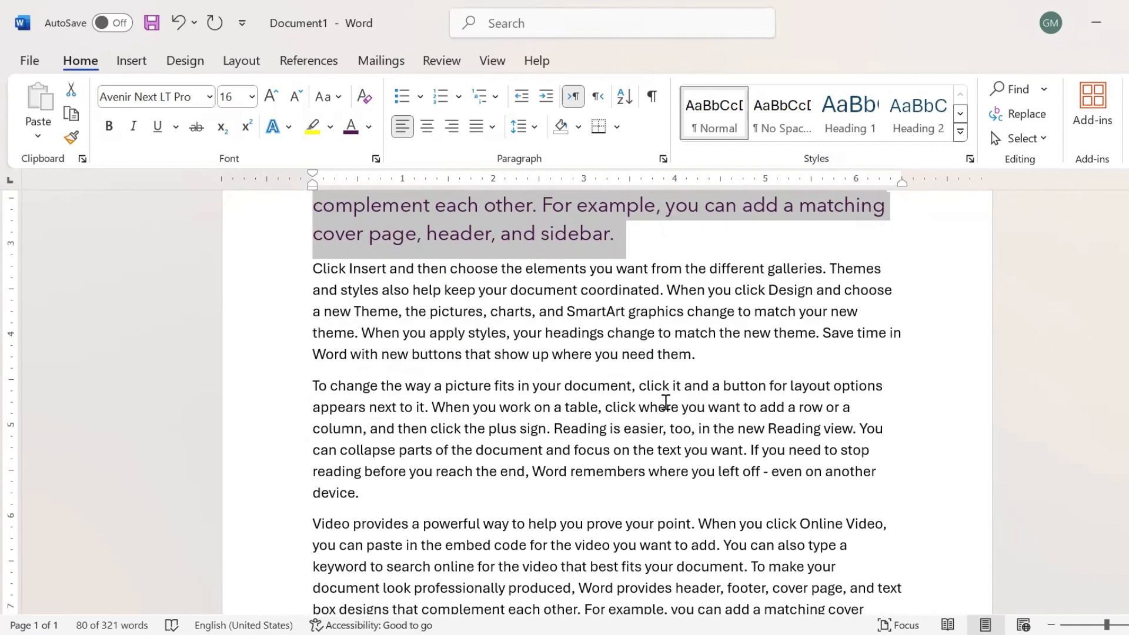
click(665, 403)
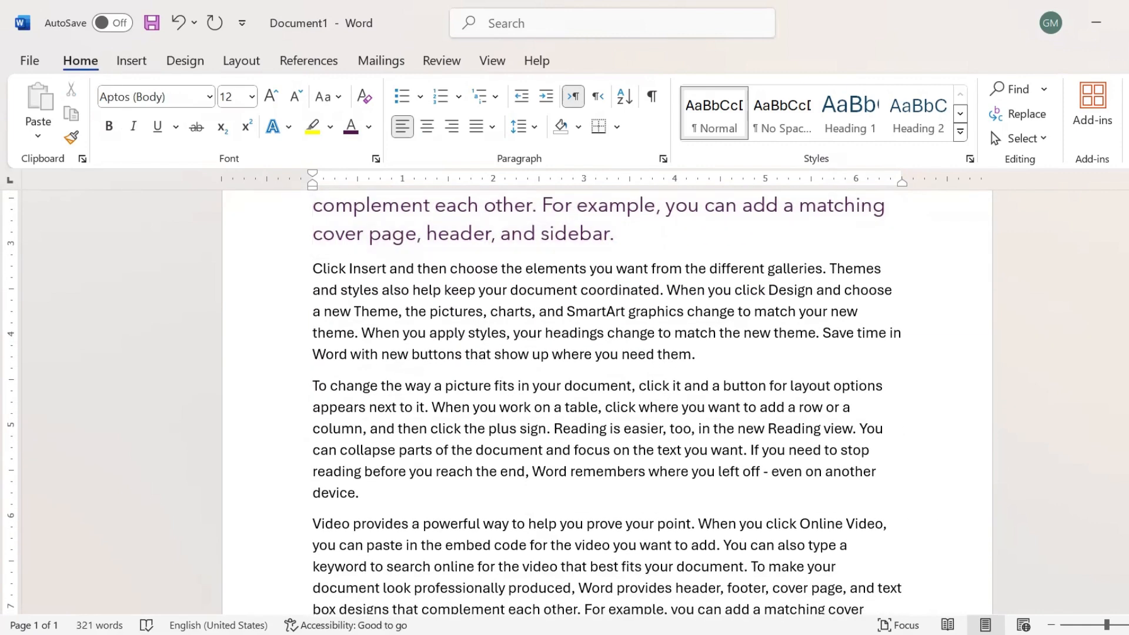
Select the second paragraph's first sentence, up to 'different galleries.'.
scroll(665, 403, up, 1)
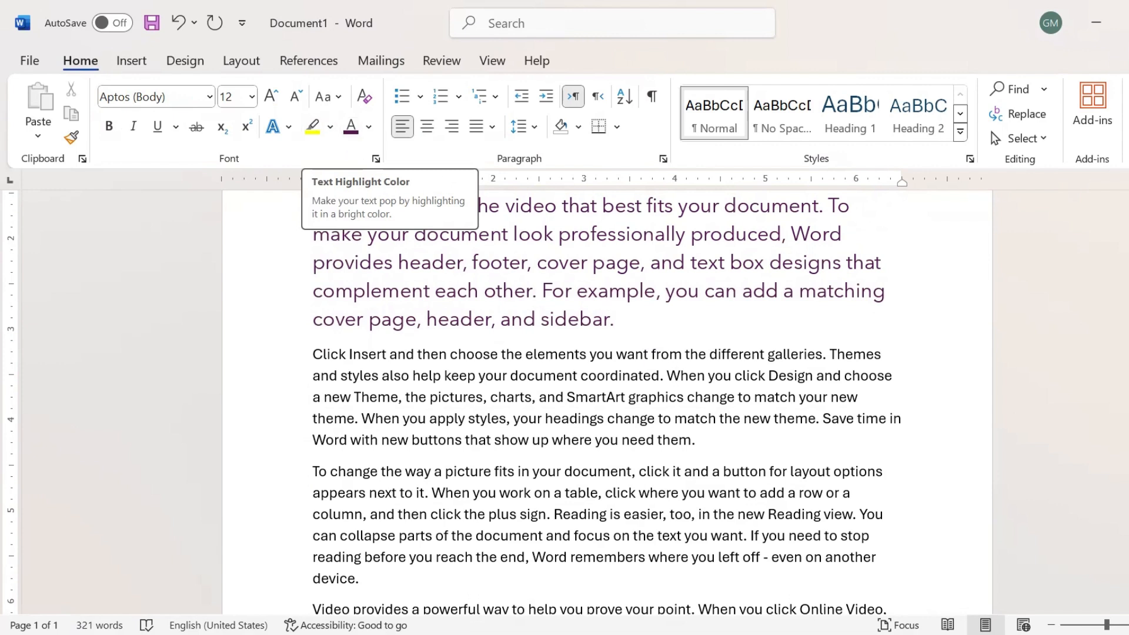
scroll(818, 323, up, 5)
scroll(817, 323, down, 4)
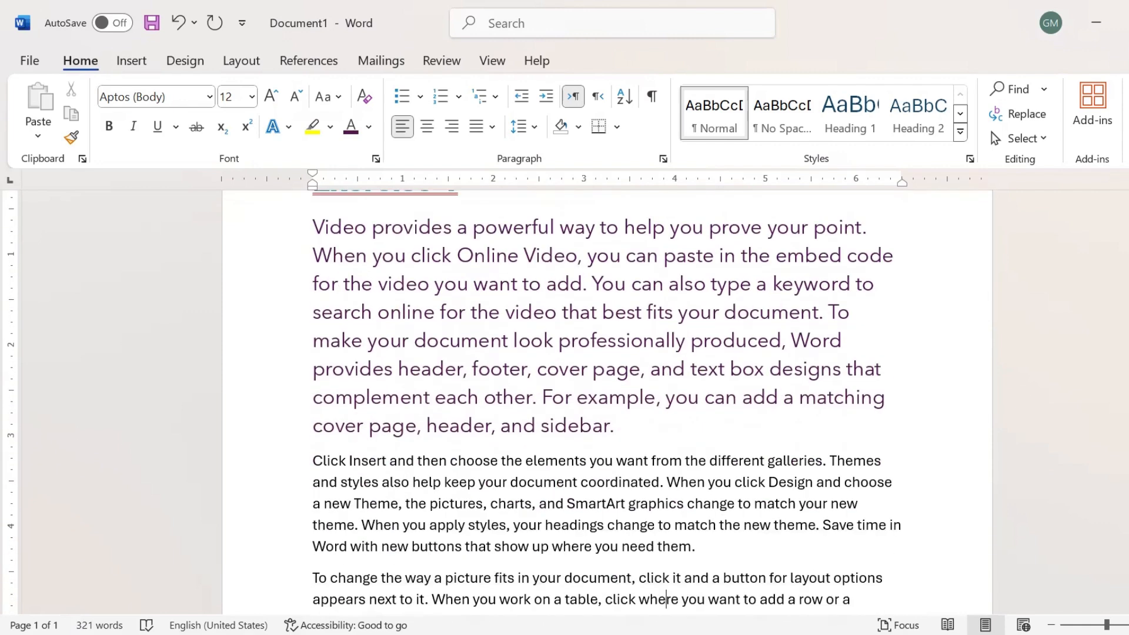
drag(310, 398, 829, 400)
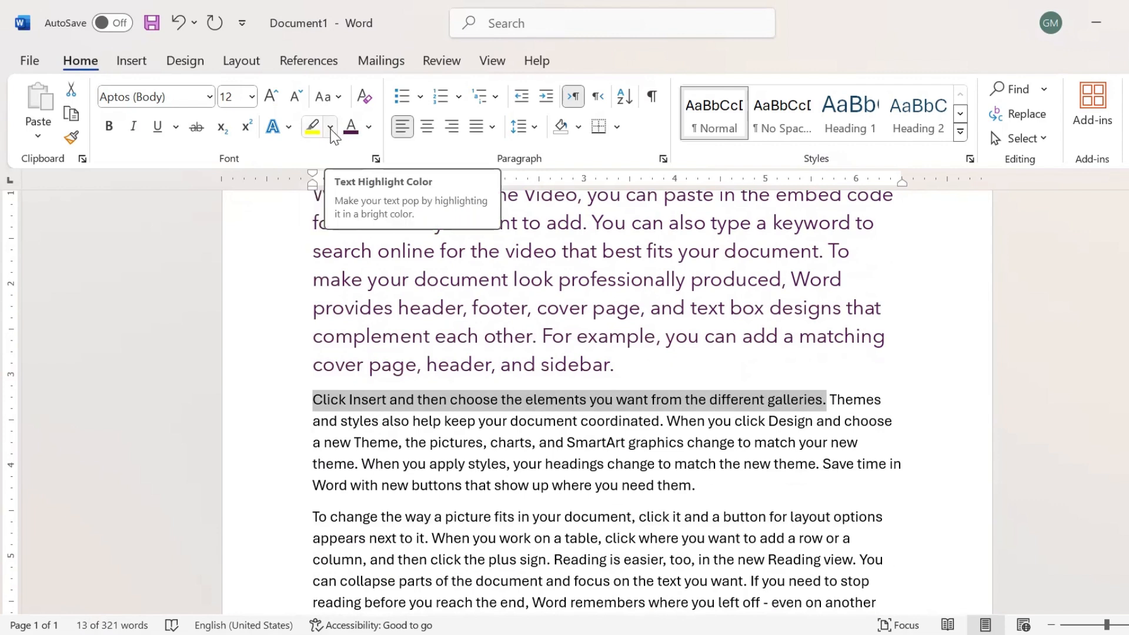
Highlight the second paragraph's opening sentence in magenta and 'To change the' in cyan.
click(331, 128)
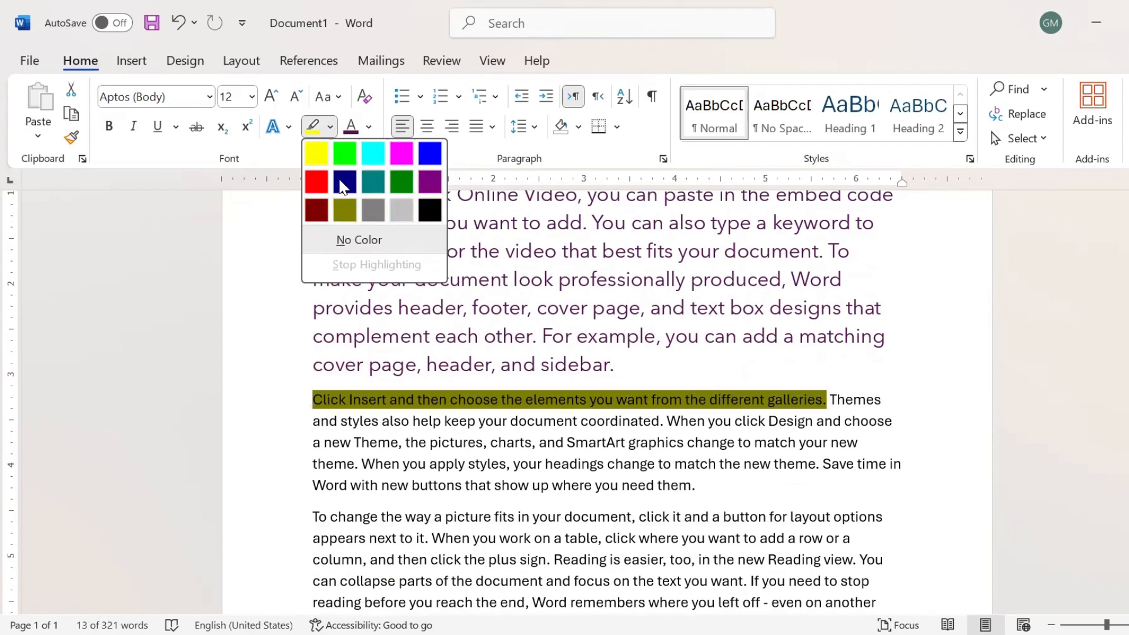
click(405, 154)
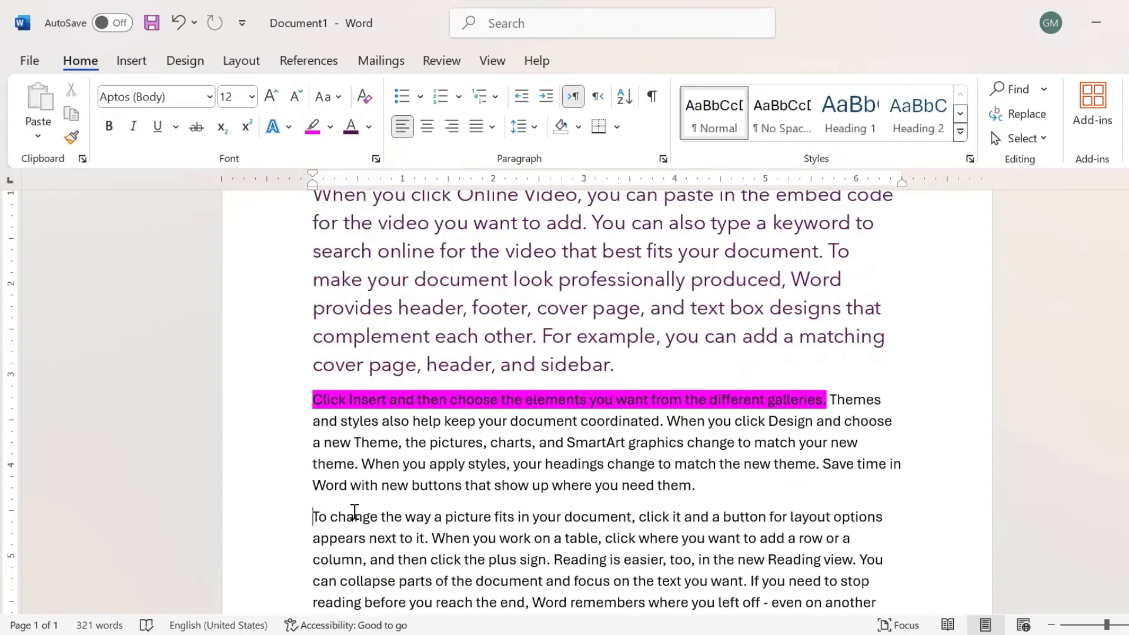
drag(314, 517, 405, 513)
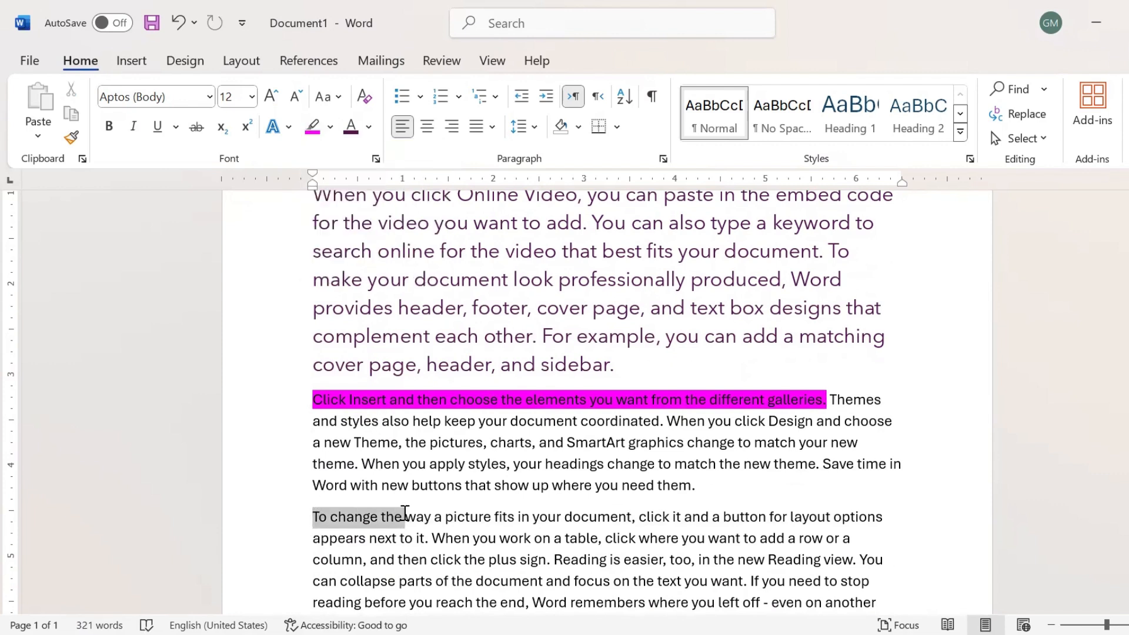
click(330, 126)
click(376, 156)
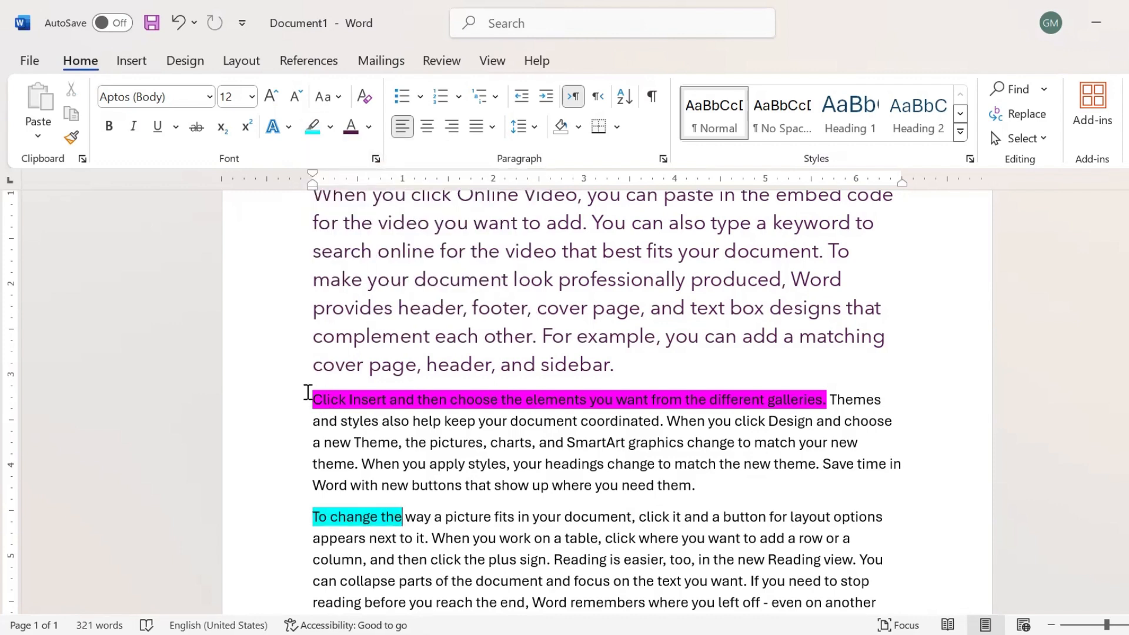
Remove the magenta highlight from the second paragraph's opening sentence with No Color.
drag(307, 392, 830, 395)
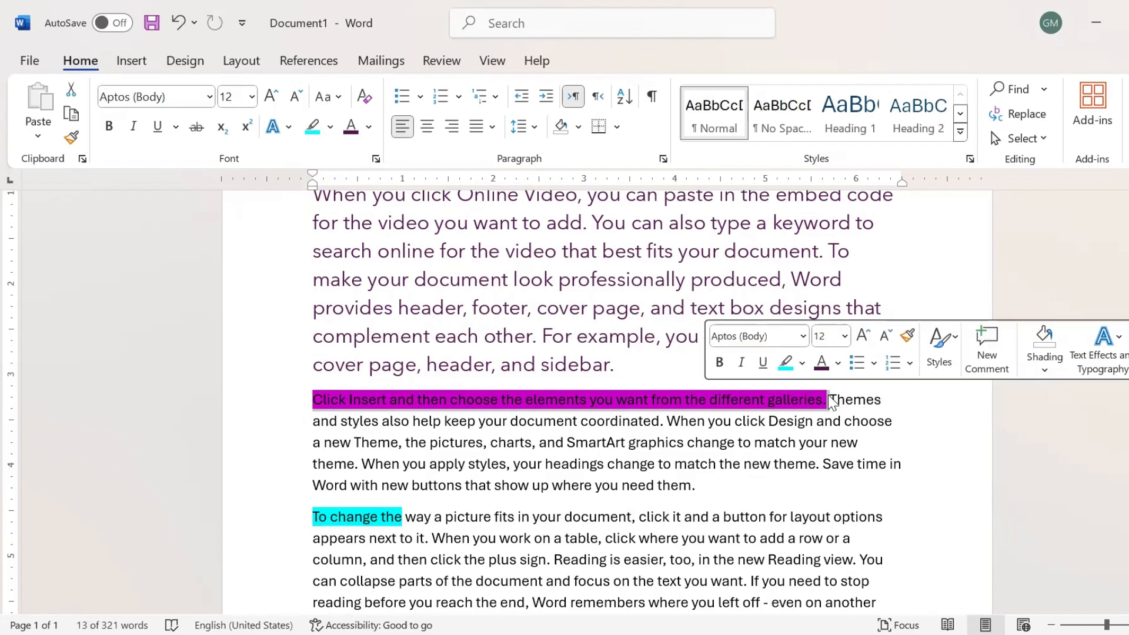
click(331, 128)
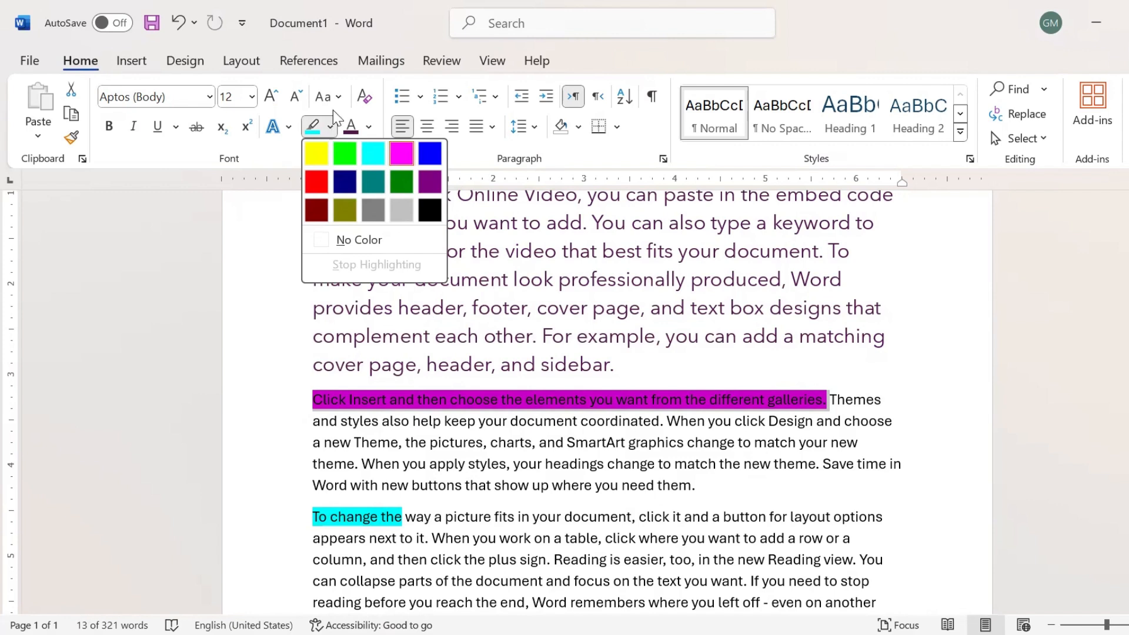
click(359, 242)
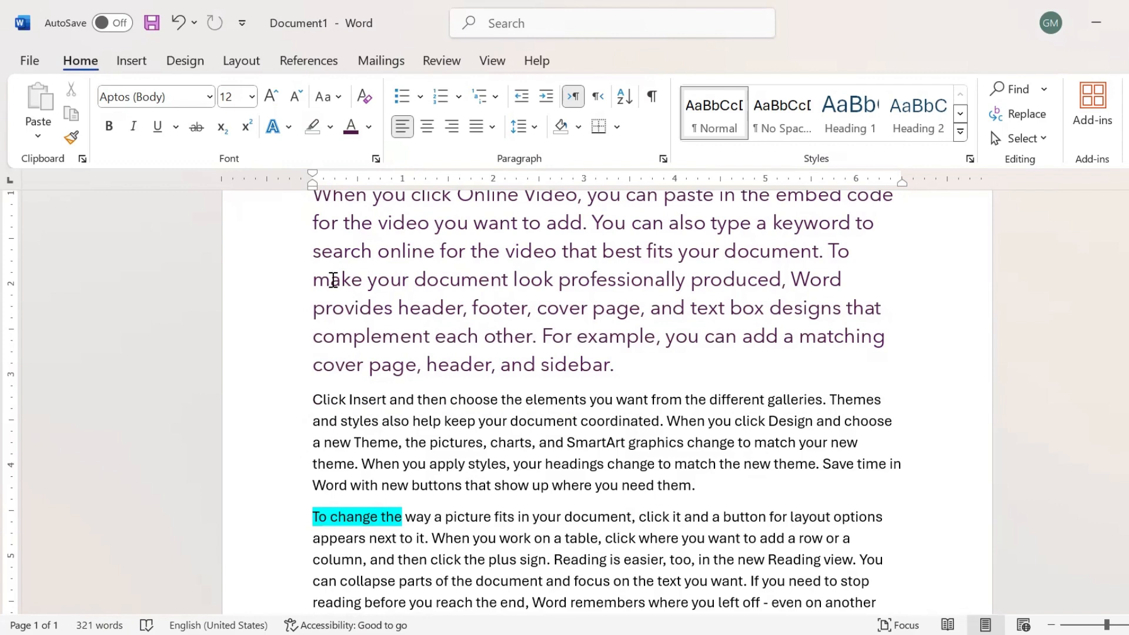
click(331, 130)
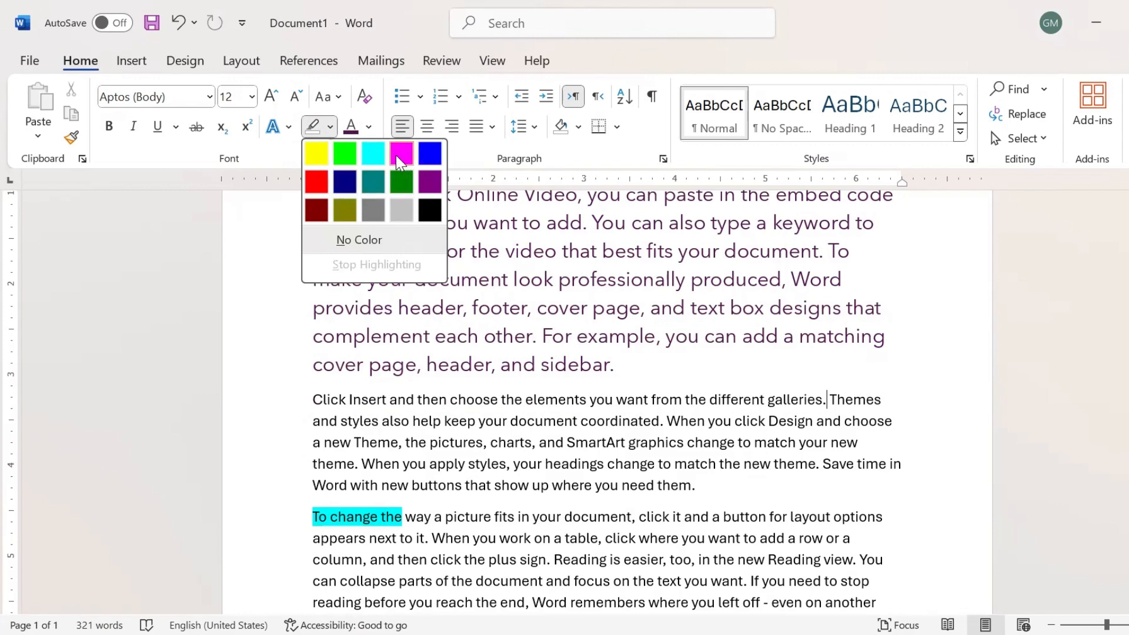
Highlight 'provides header', 'For example, you', 'change to match your new theme', 'can collapse parts' yellow.
click(315, 160)
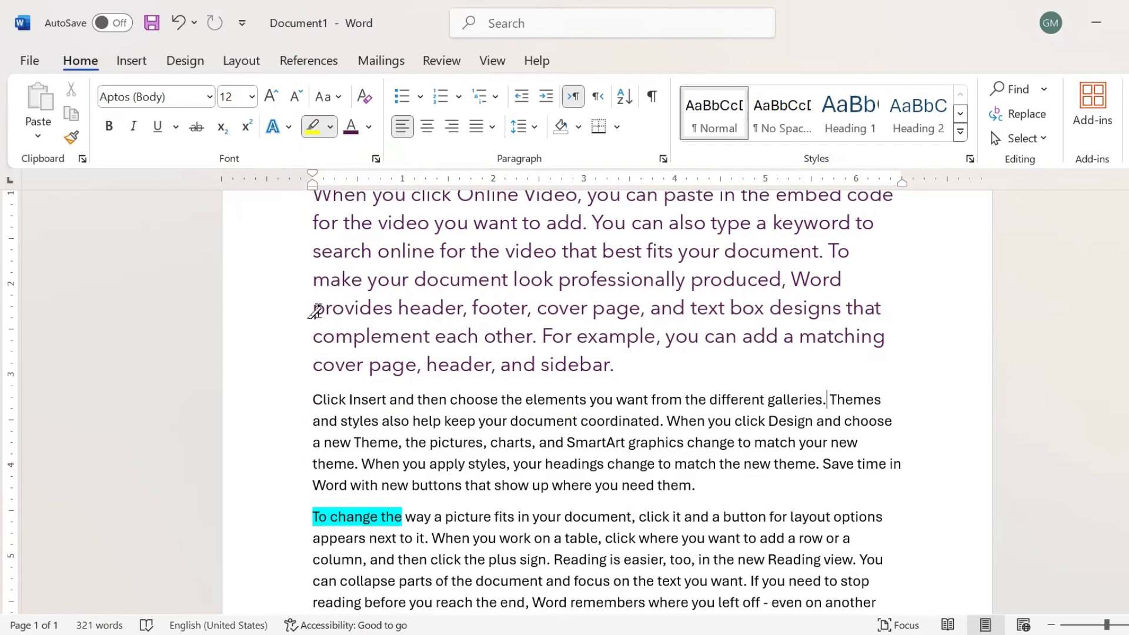
drag(309, 310, 464, 307)
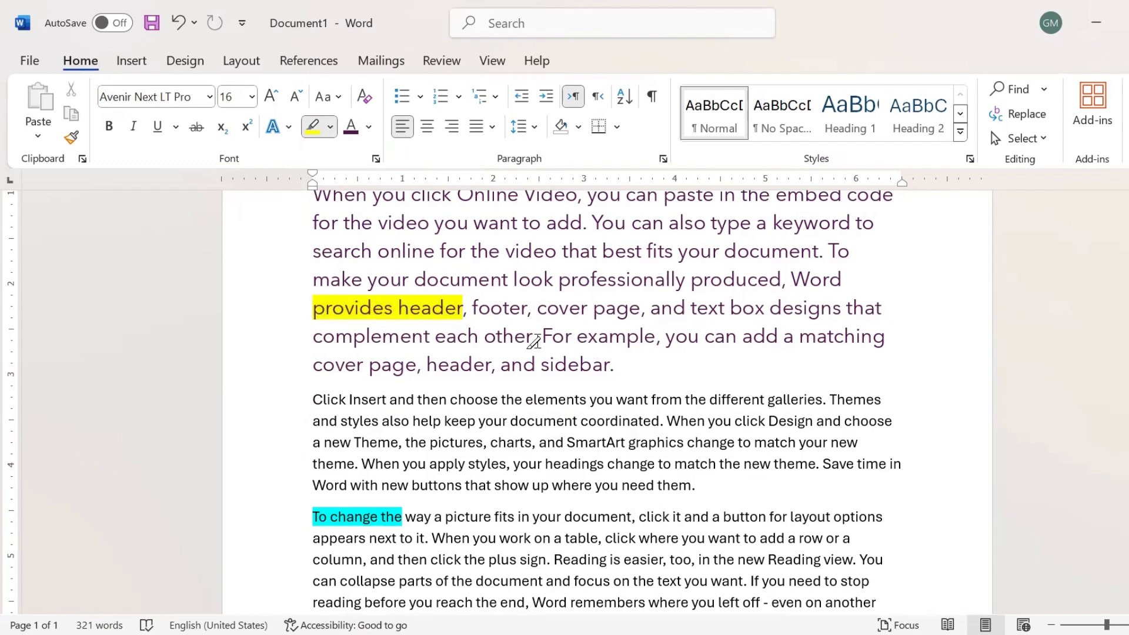
drag(540, 336, 700, 336)
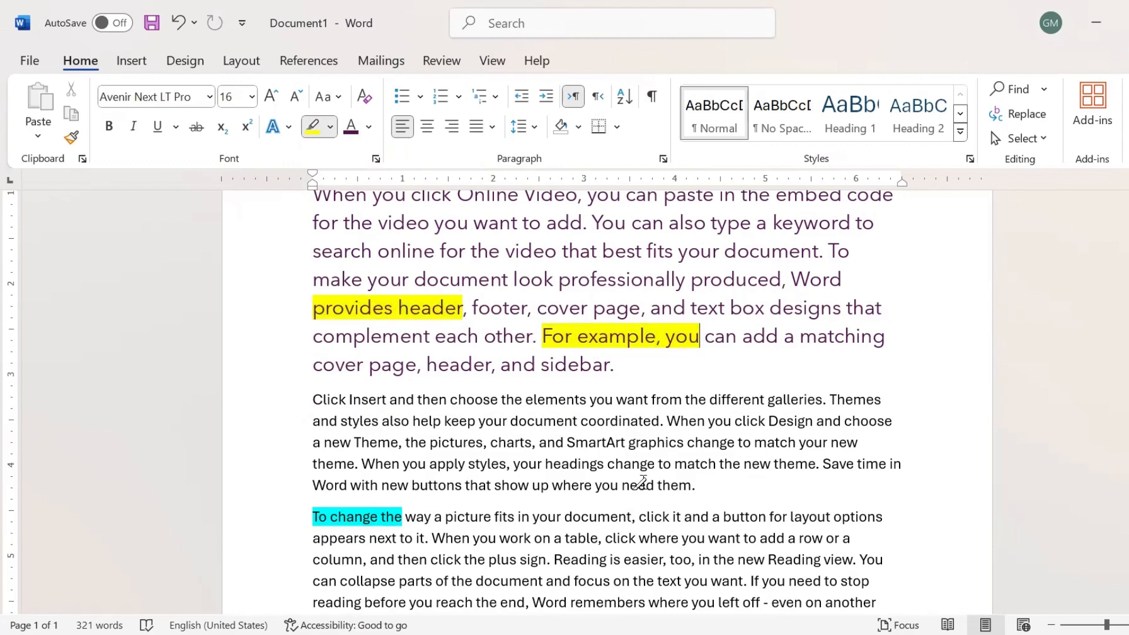
drag(538, 464, 687, 443)
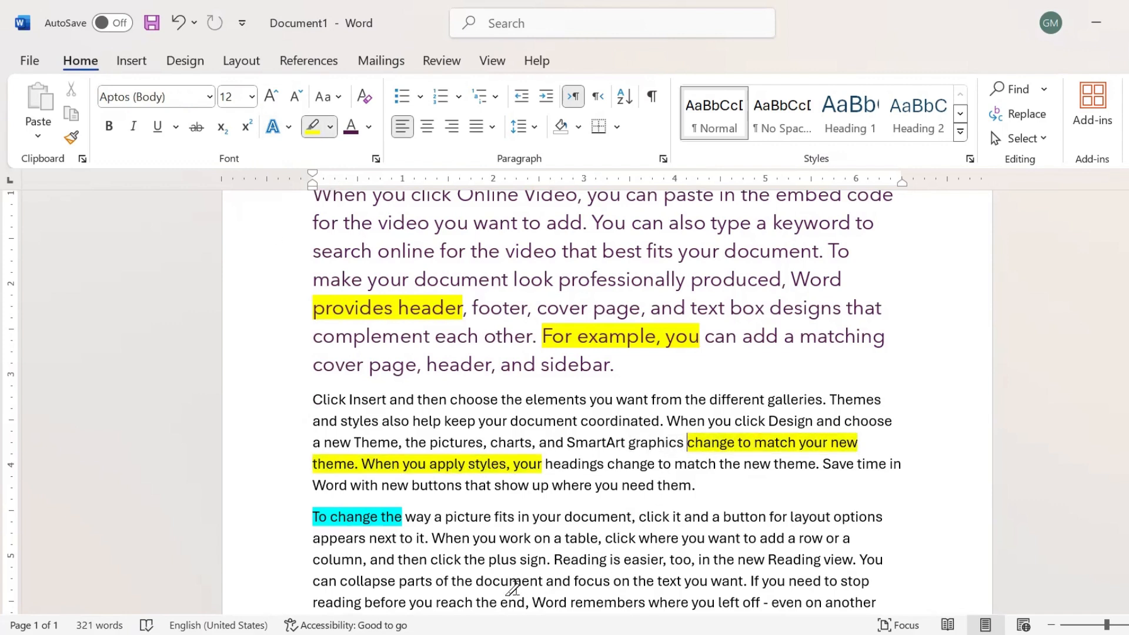
mouse_move(310, 583)
mouse_down()
mouse_move(371, 564)
mouse_move(409, 573)
mouse_up()
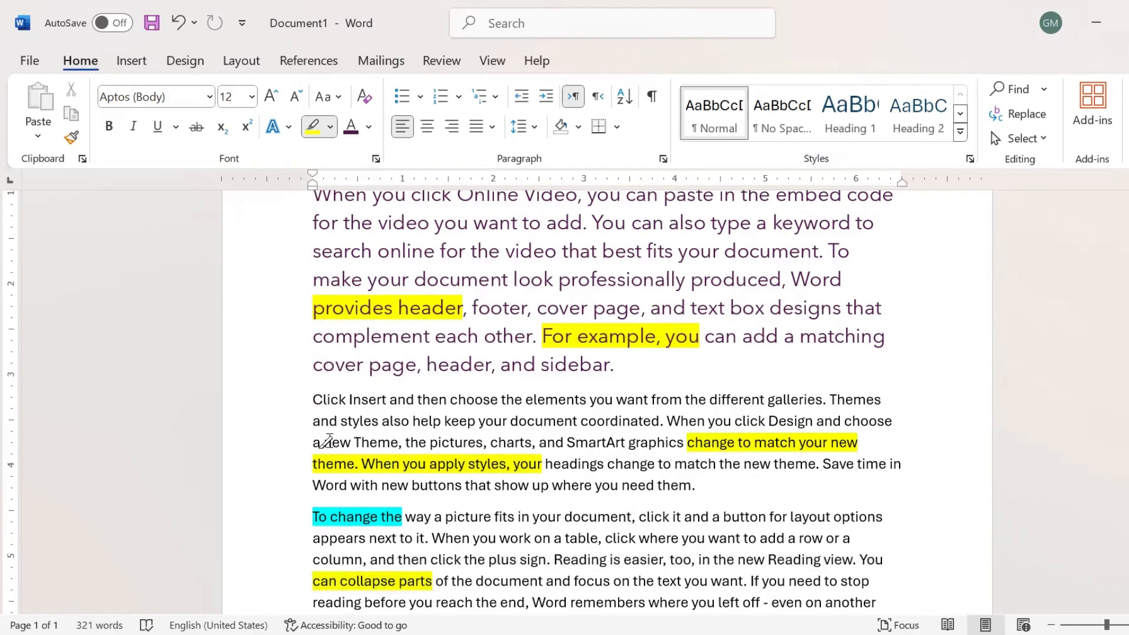
Switch off the yellow highlighter pen.
scroll(712, 487, down, 5)
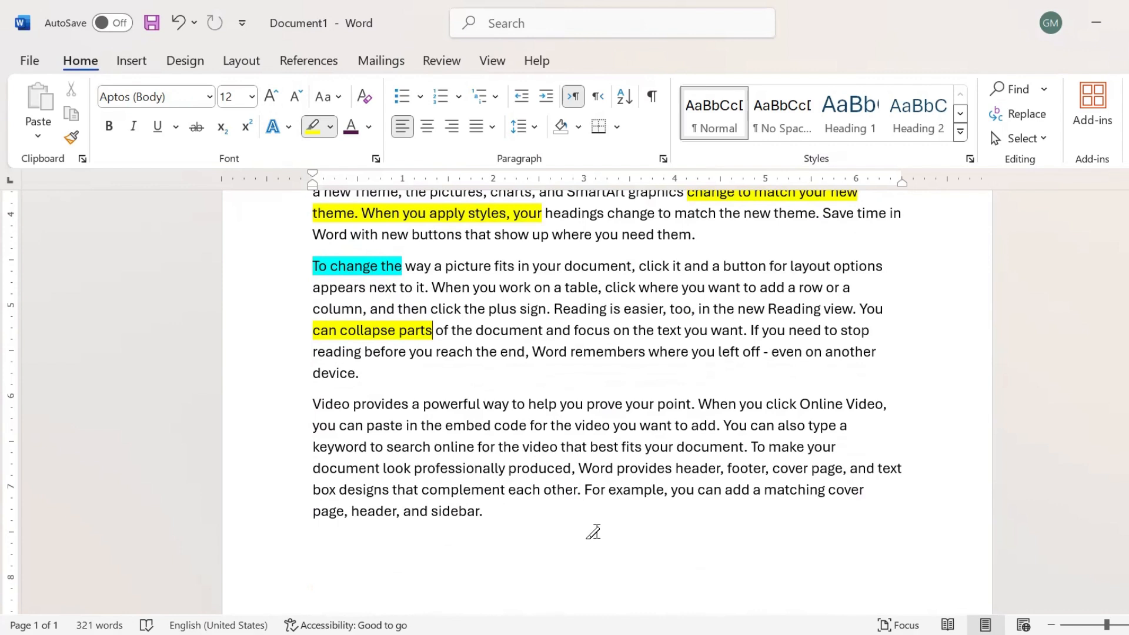
click(310, 128)
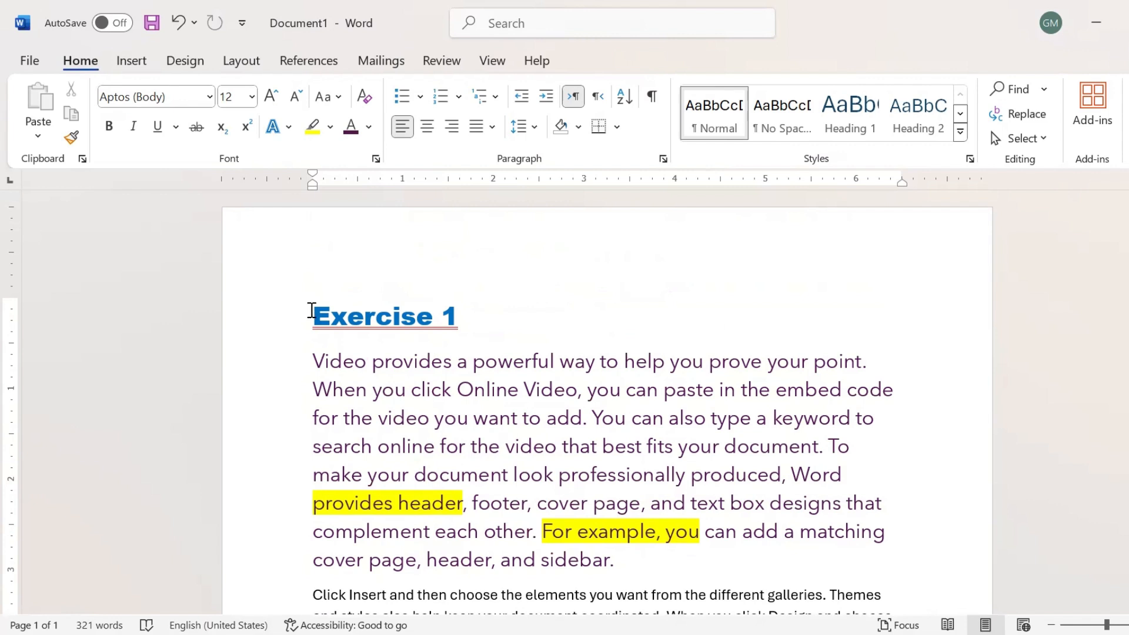
Apply a purple gradient preset from Text Effects and Typography to the 'Exercise 1' heading.
drag(312, 311, 464, 312)
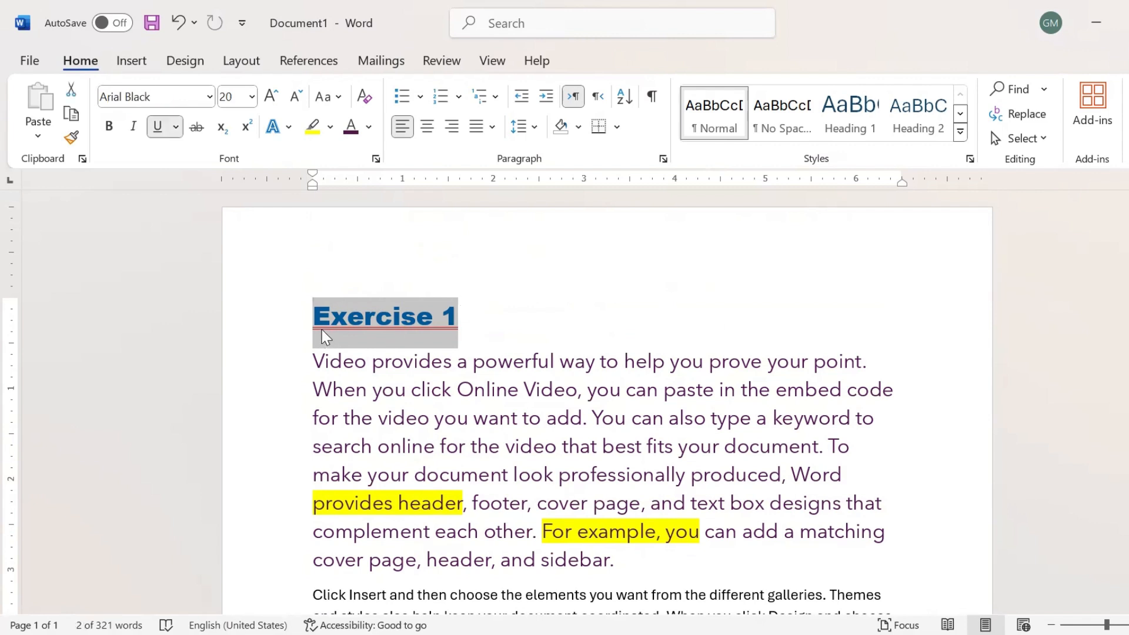
click(288, 128)
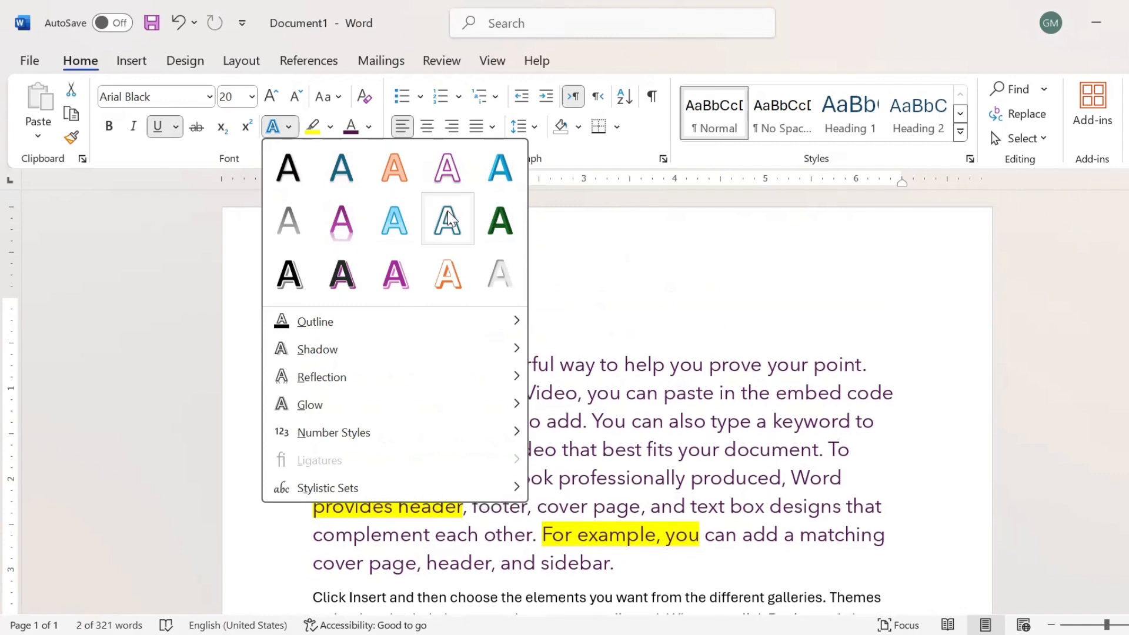
click(342, 235)
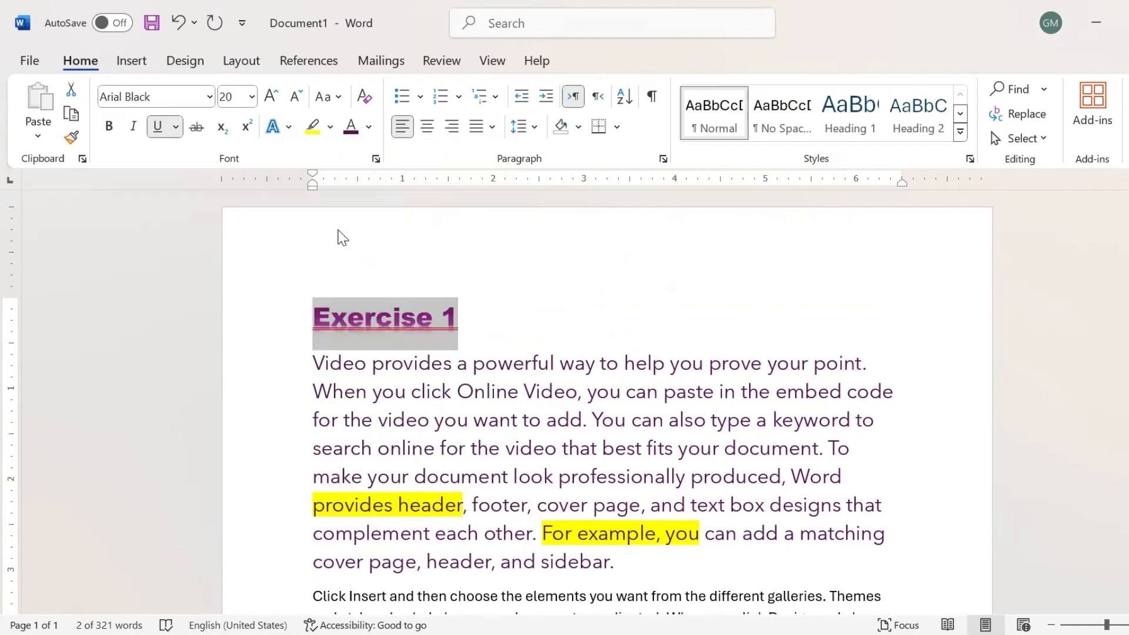
click(359, 340)
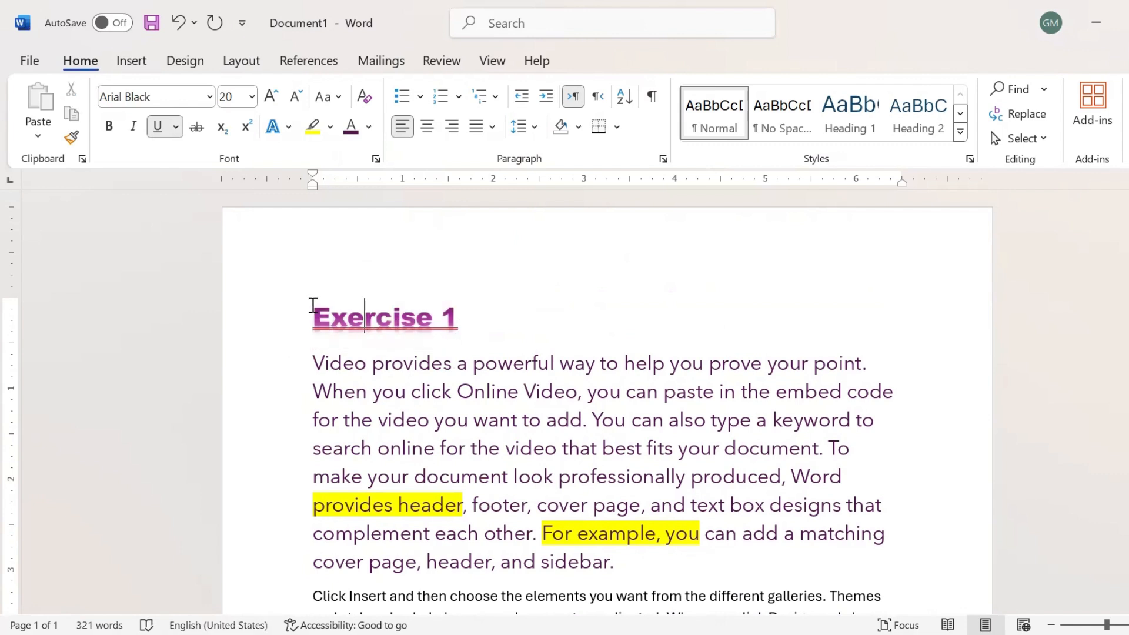
drag(318, 311, 464, 310)
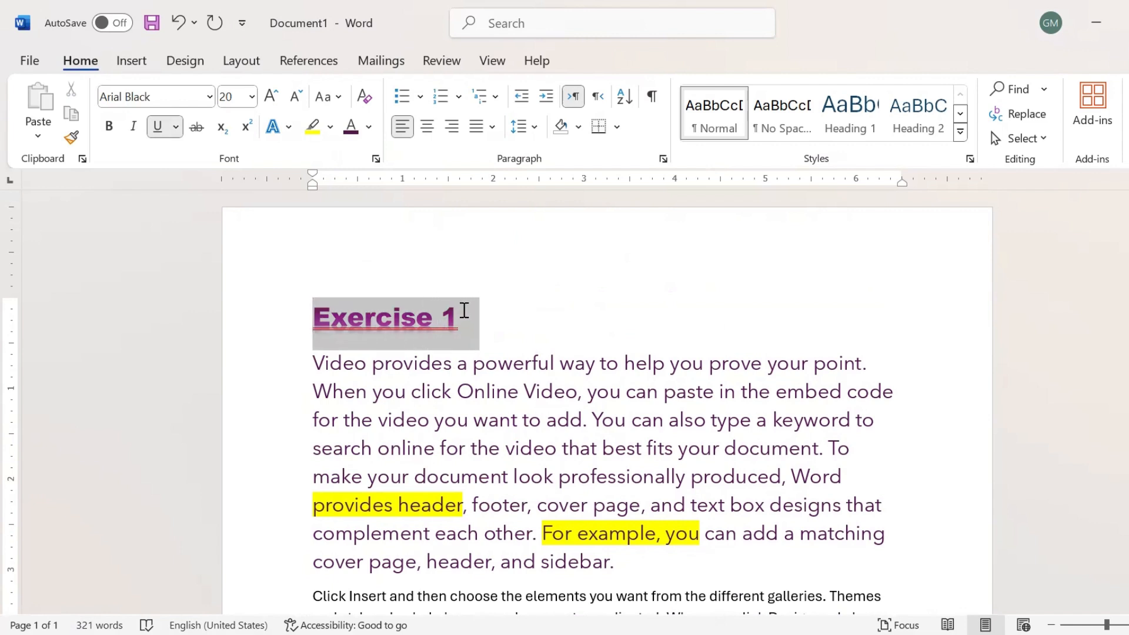
click(288, 130)
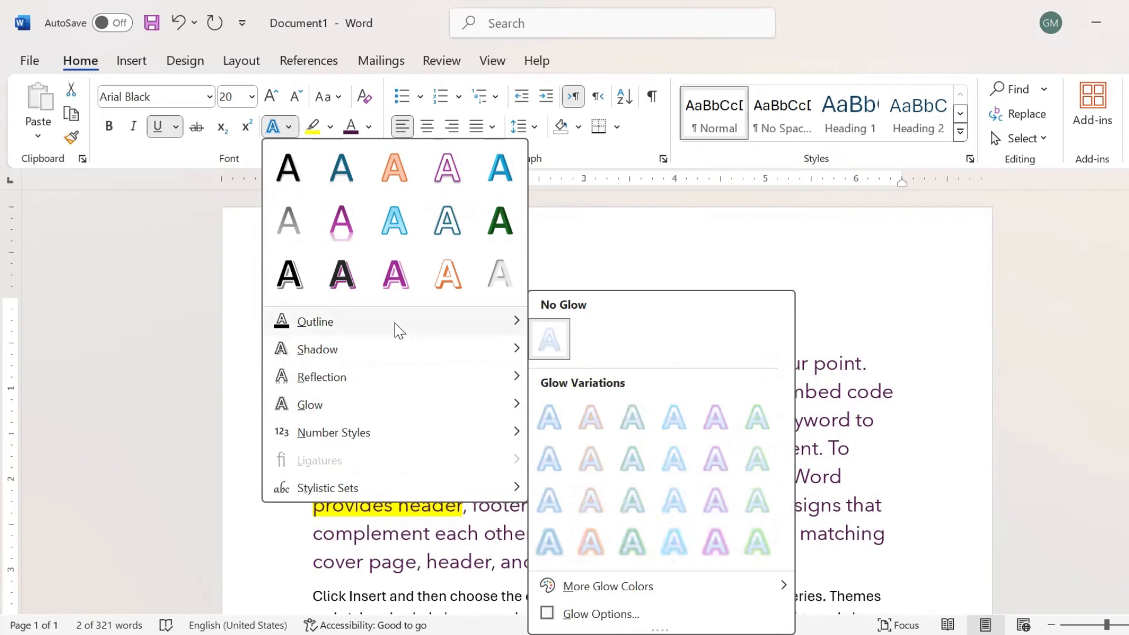
Give the Exercise 1 heading a black text outline.
mouse_move(369, 327)
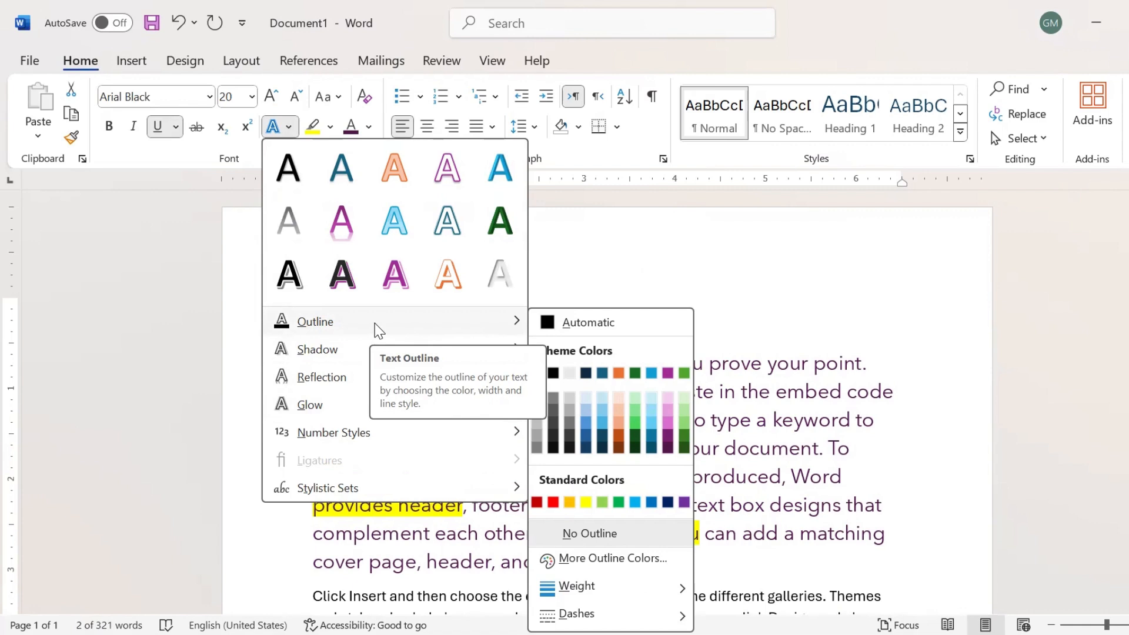
click(554, 376)
click(500, 283)
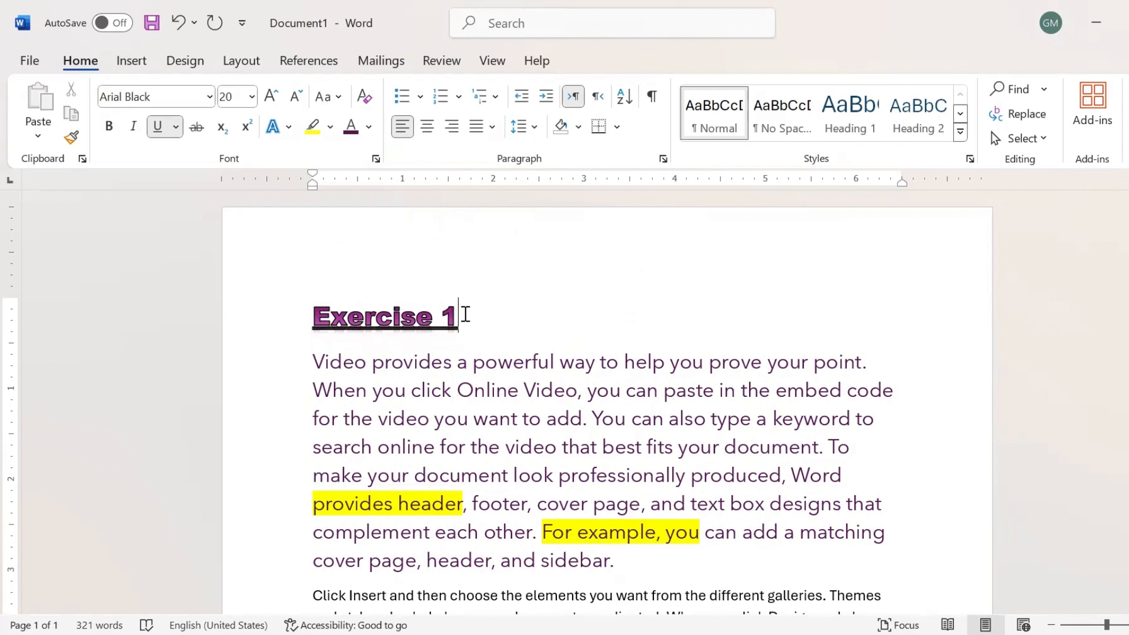
Enlarge the Exercise 1 heading from 20 to 26 pt with Grow Font.
drag(465, 314, 358, 316)
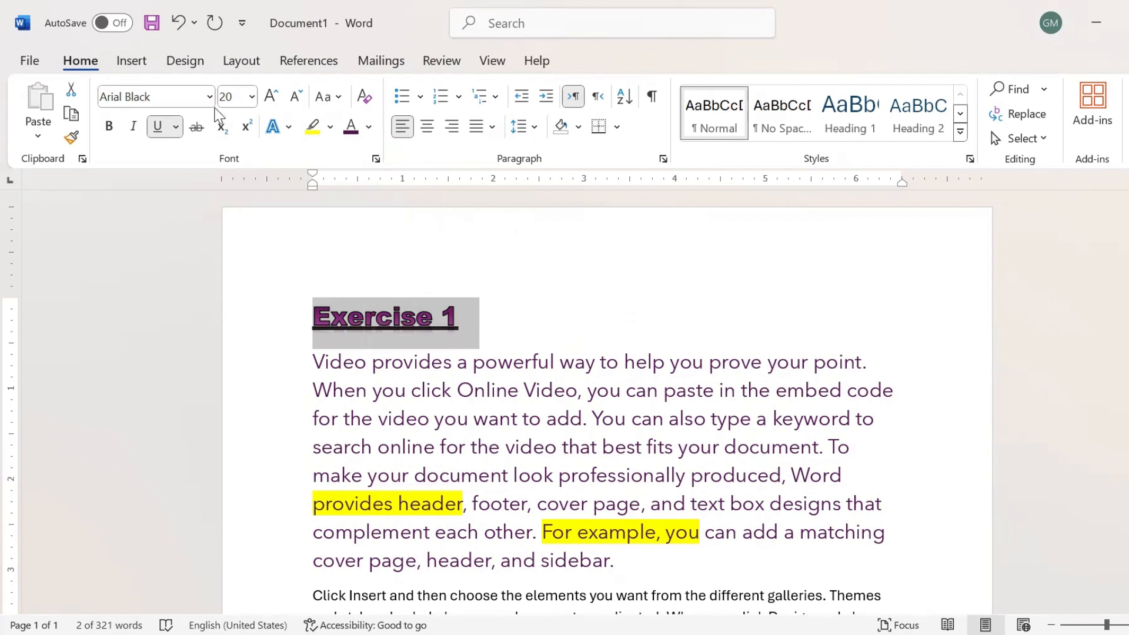
click(271, 105)
click(271, 106)
click(271, 106)
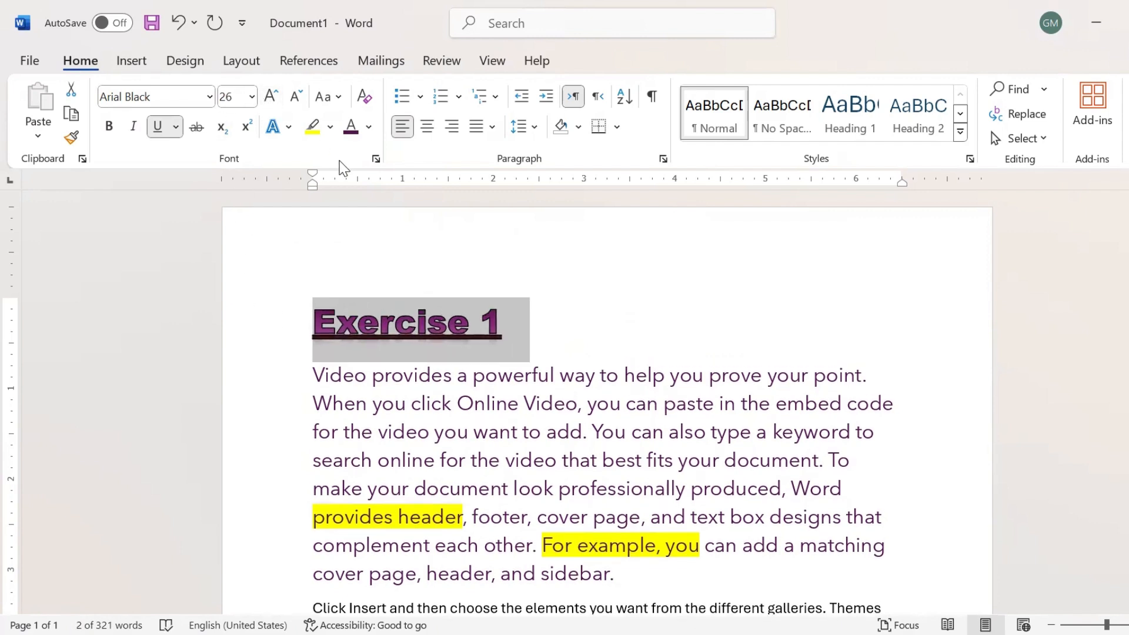
Remove the outline from the Exercise 1 heading with No Outline.
click(290, 127)
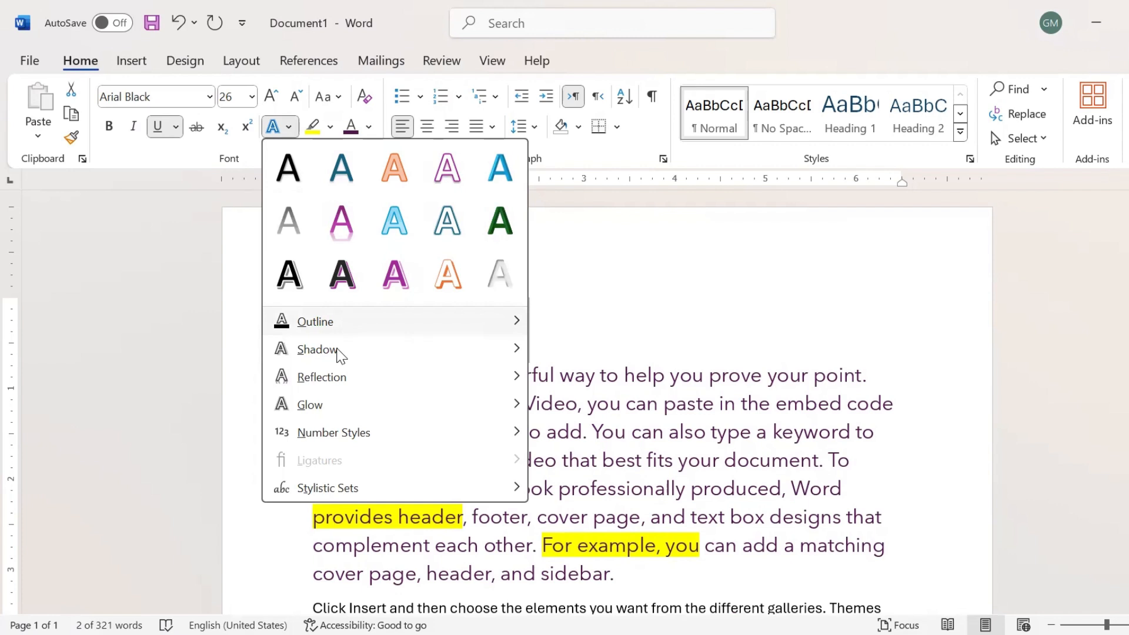
mouse_move(344, 322)
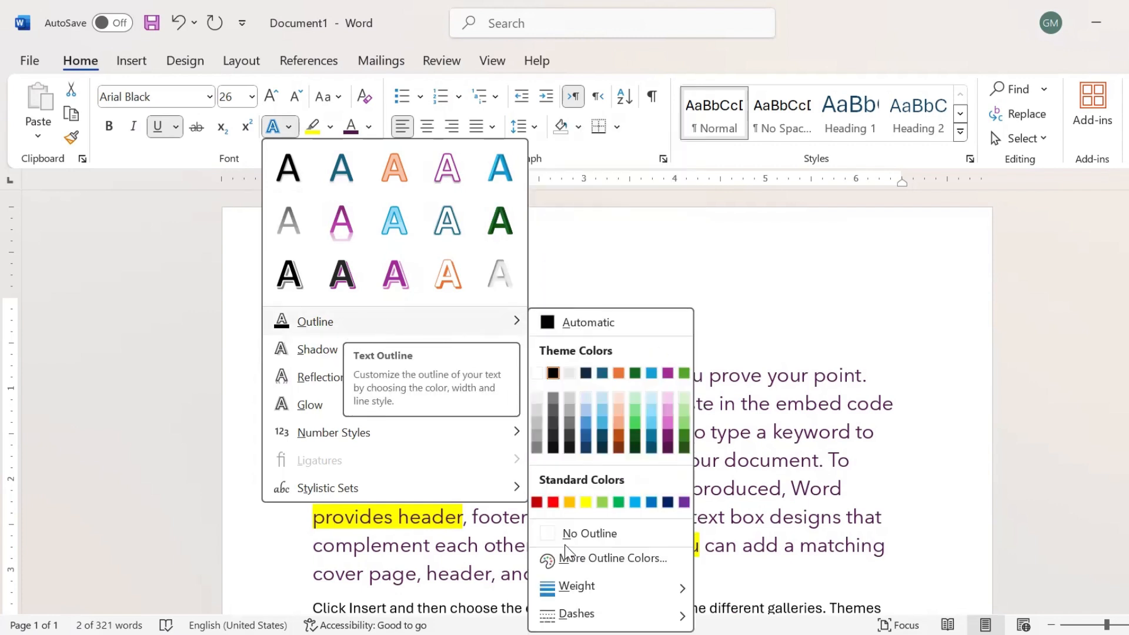
click(598, 534)
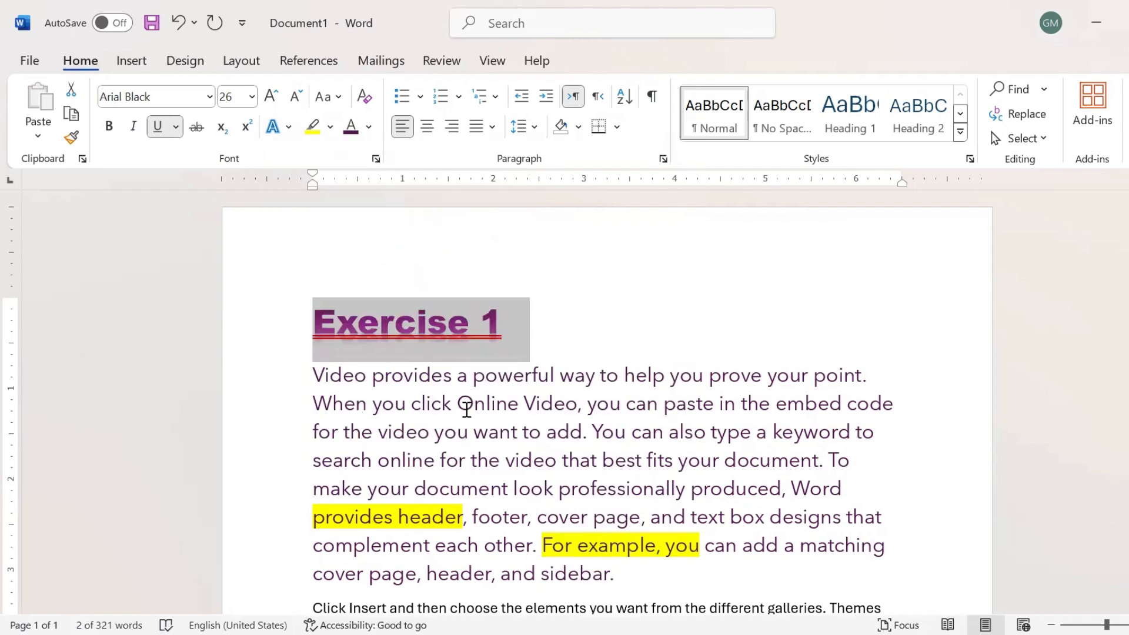
click(467, 409)
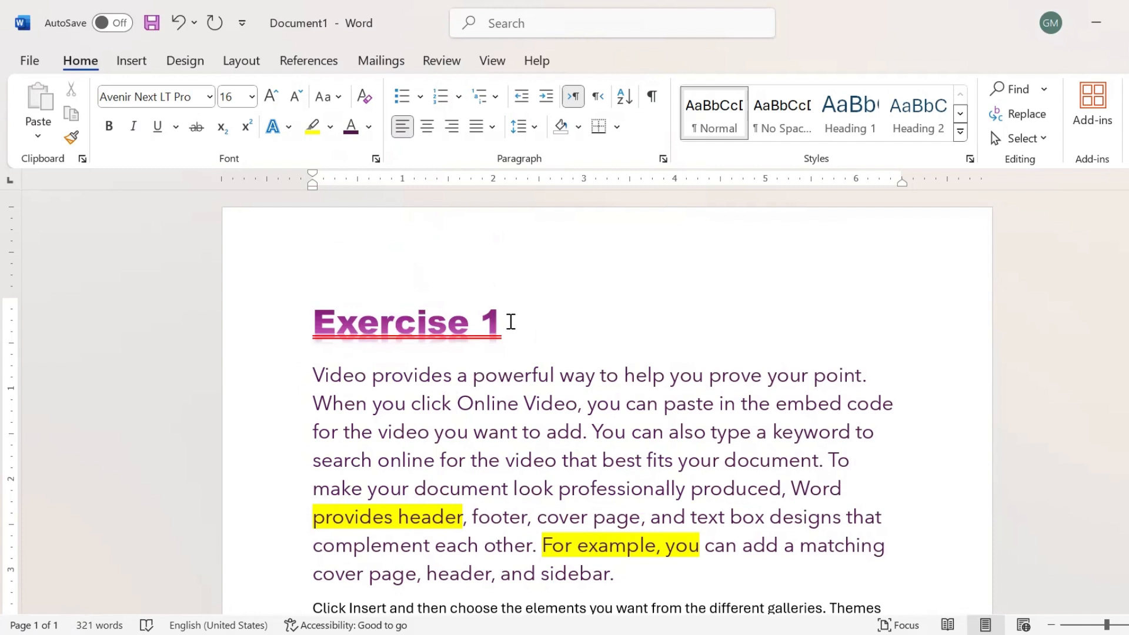
Apply a Perspective shadow preset beneath the Exercise 1 heading.
triple_click(469, 294)
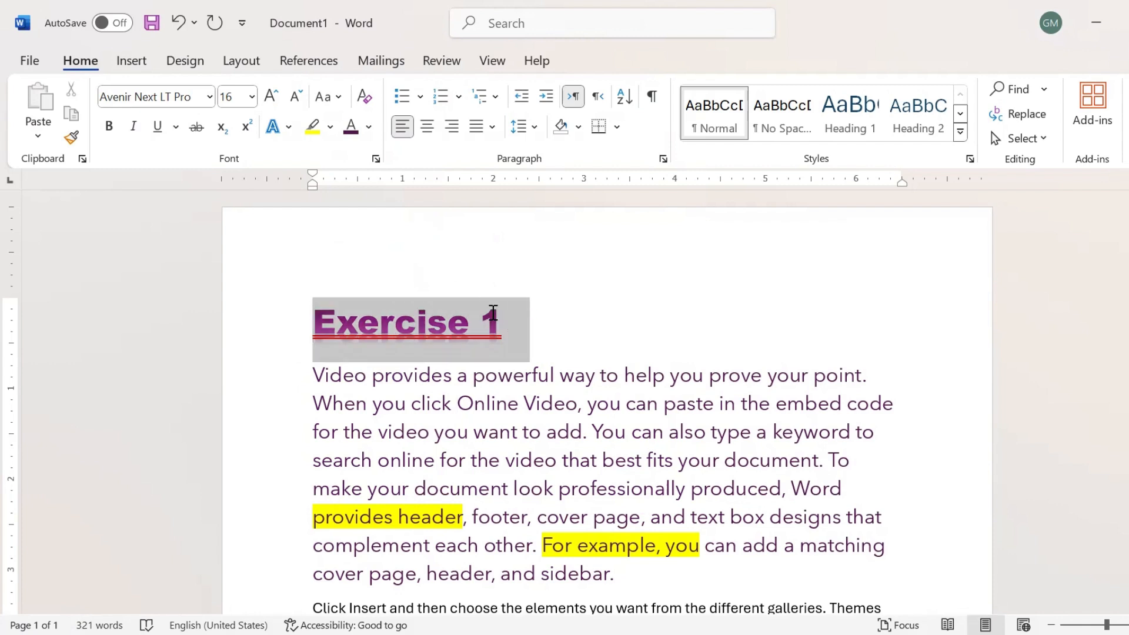
click(289, 127)
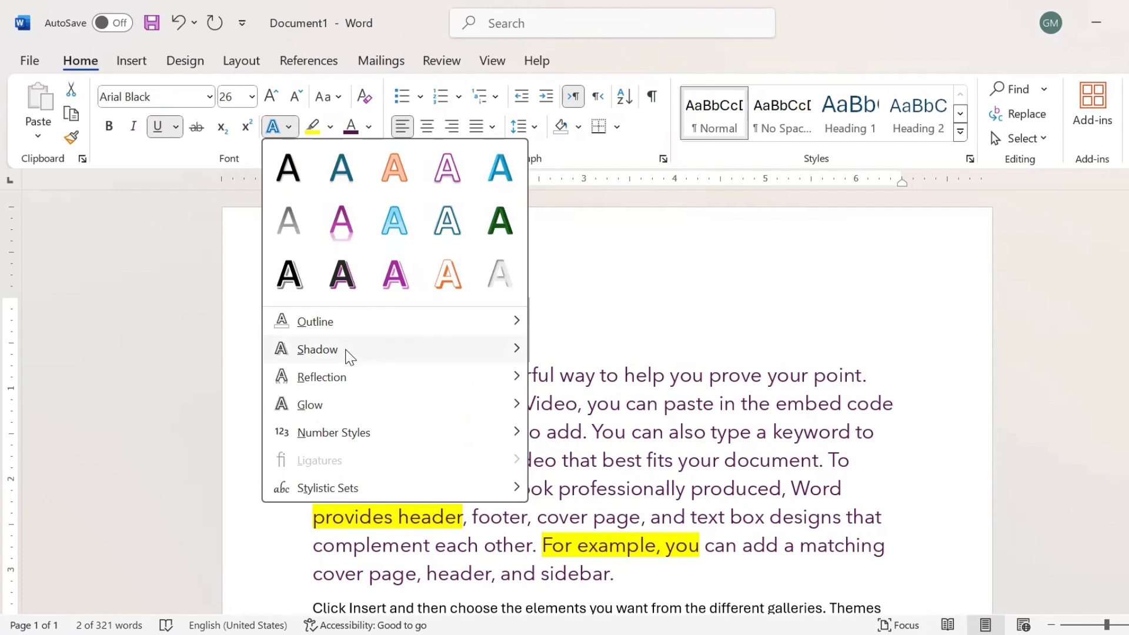
mouse_move(479, 351)
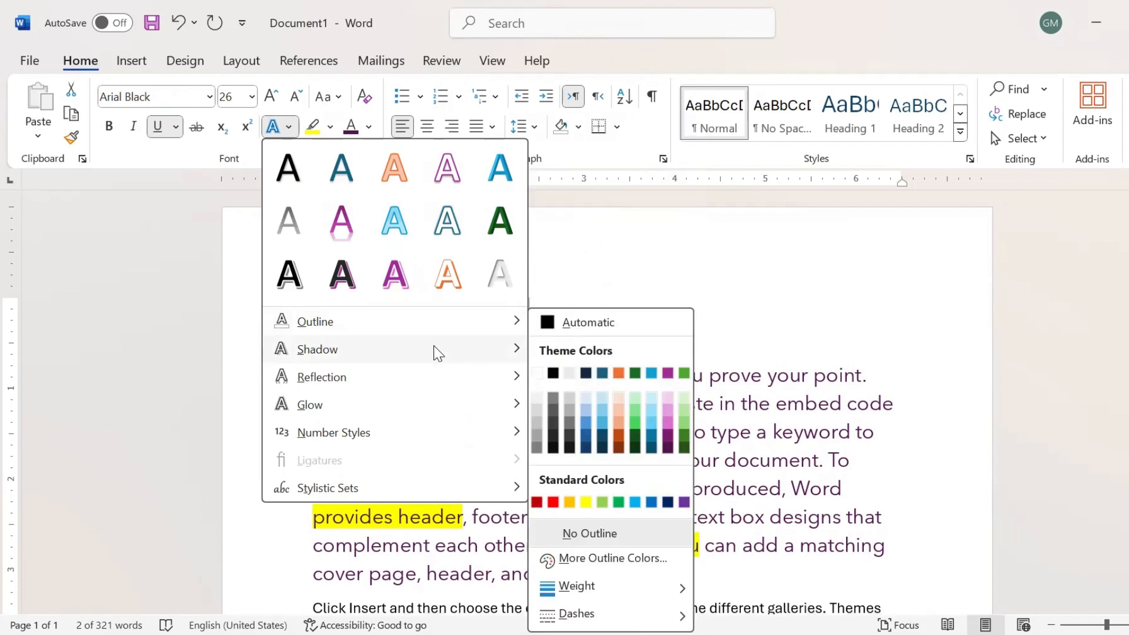
mouse_move(438, 353)
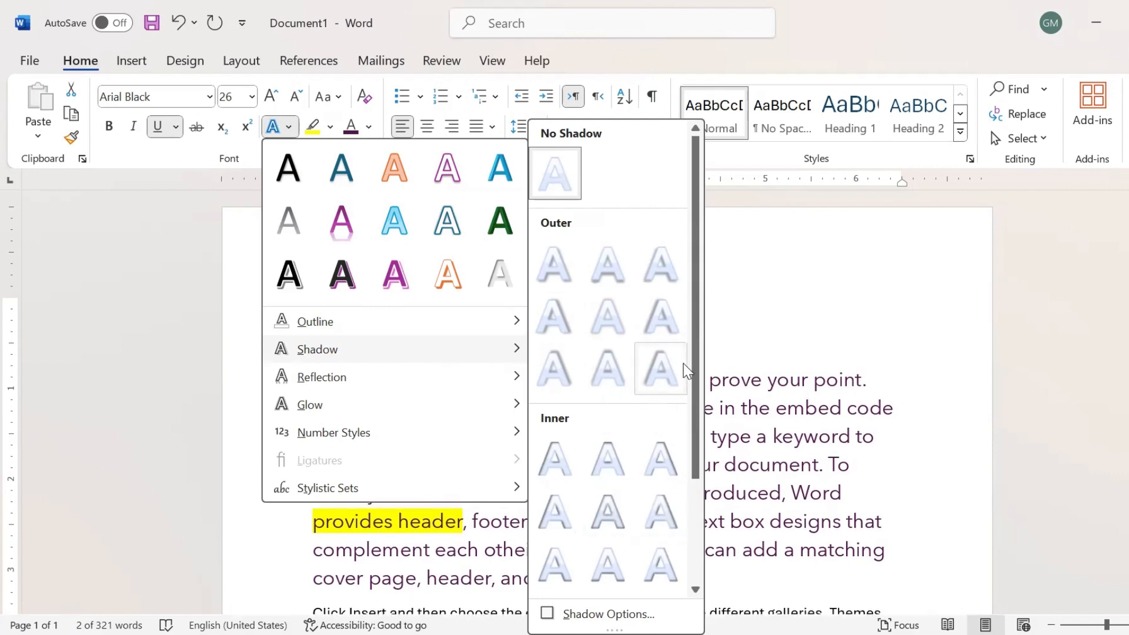
scroll(685, 371, down, 3)
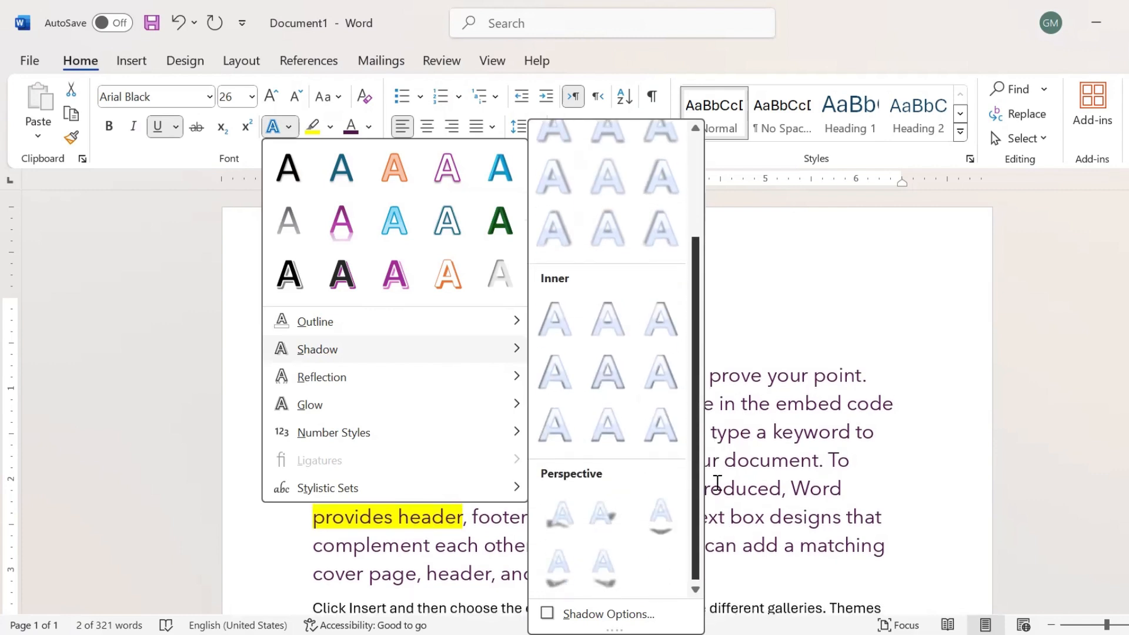
scroll(714, 485, up, 2)
scroll(714, 488, down, 2)
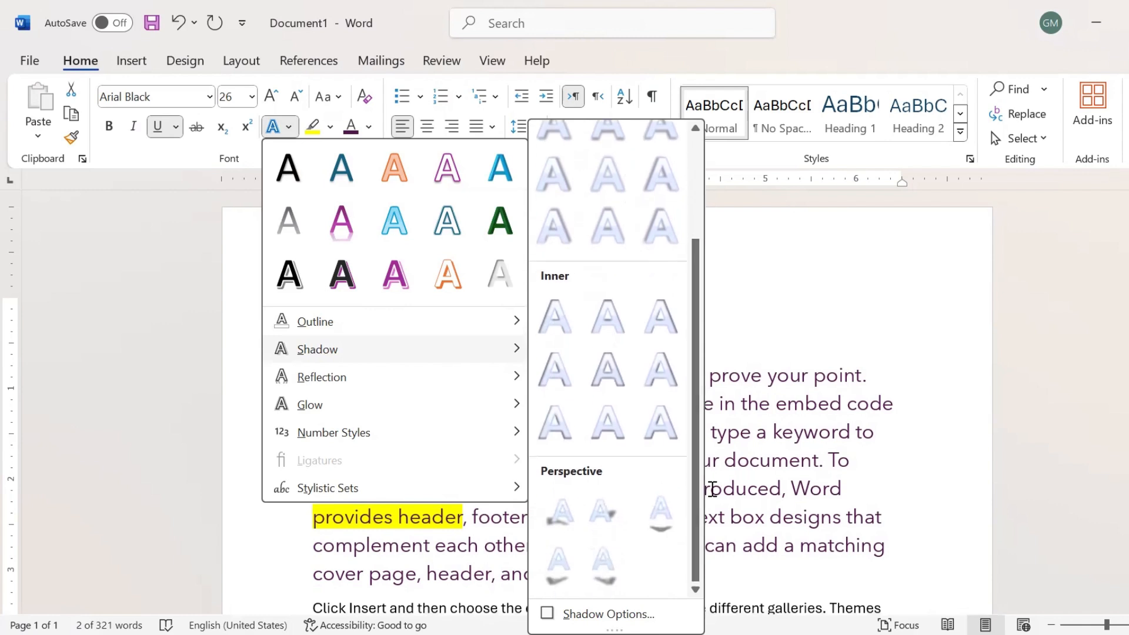
click(661, 512)
click(665, 505)
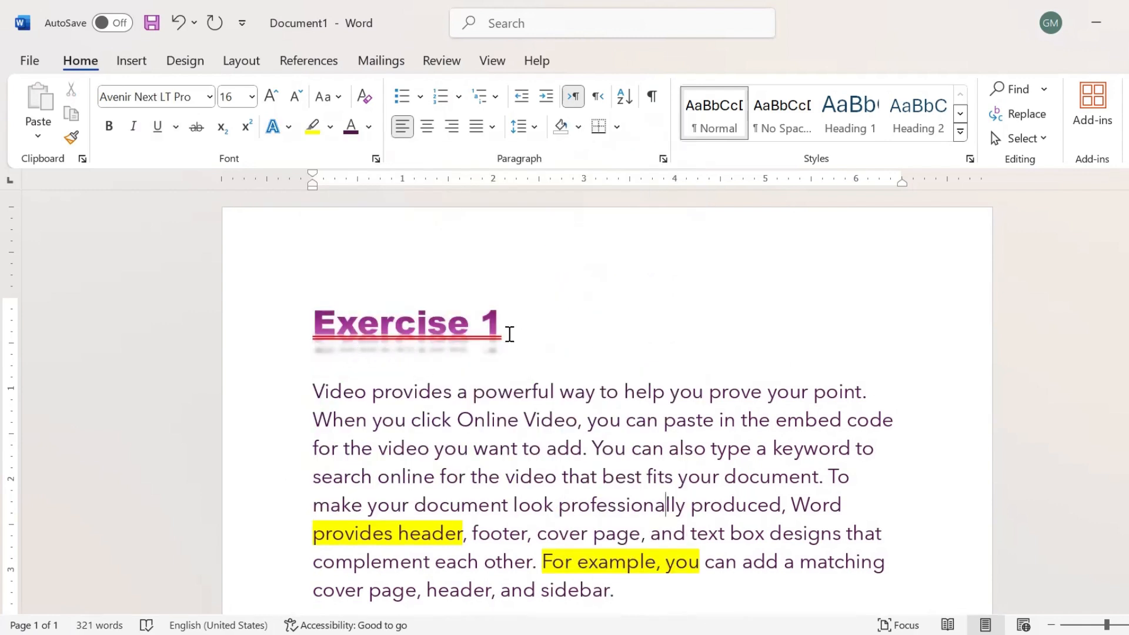
drag(507, 331, 323, 337)
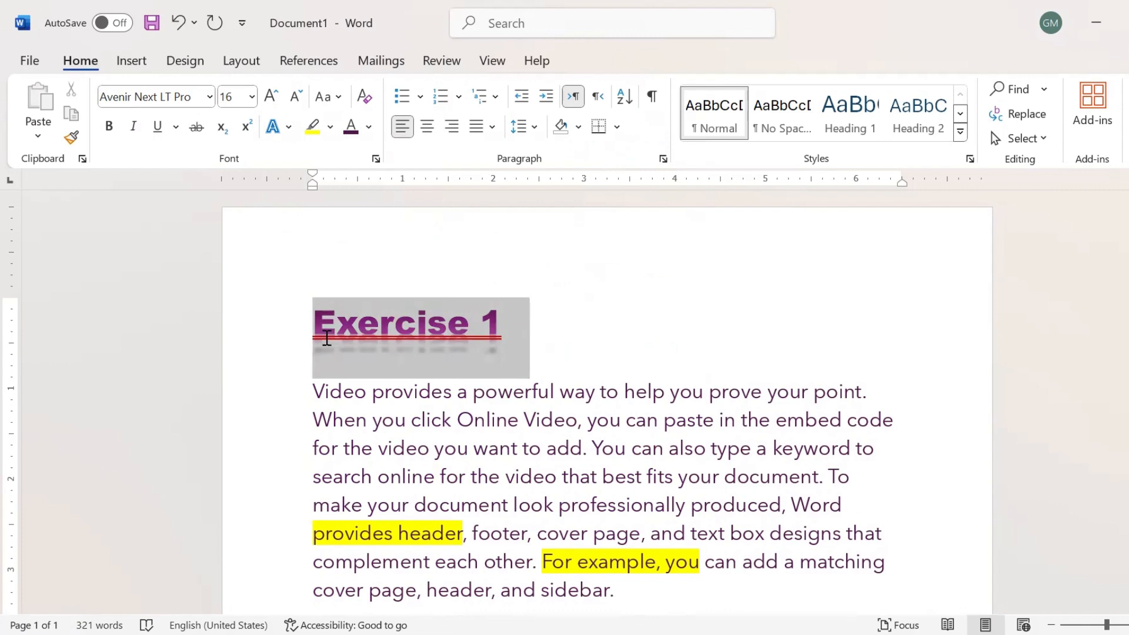
Set the Exercise 1 heading's reflection to No Reflection.
click(289, 128)
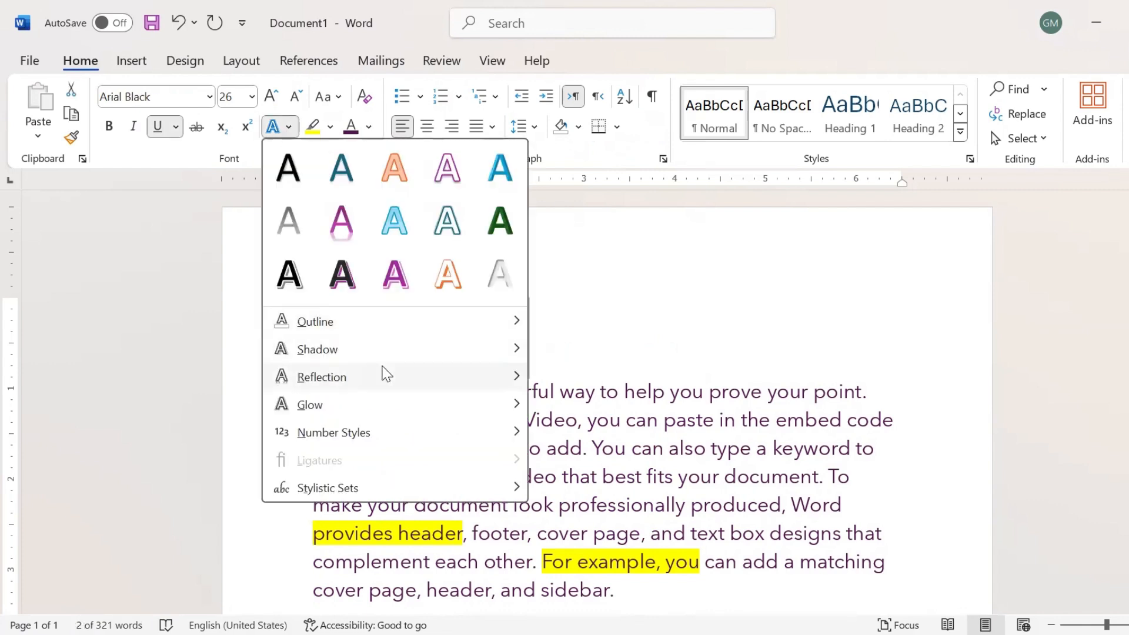
mouse_move(385, 377)
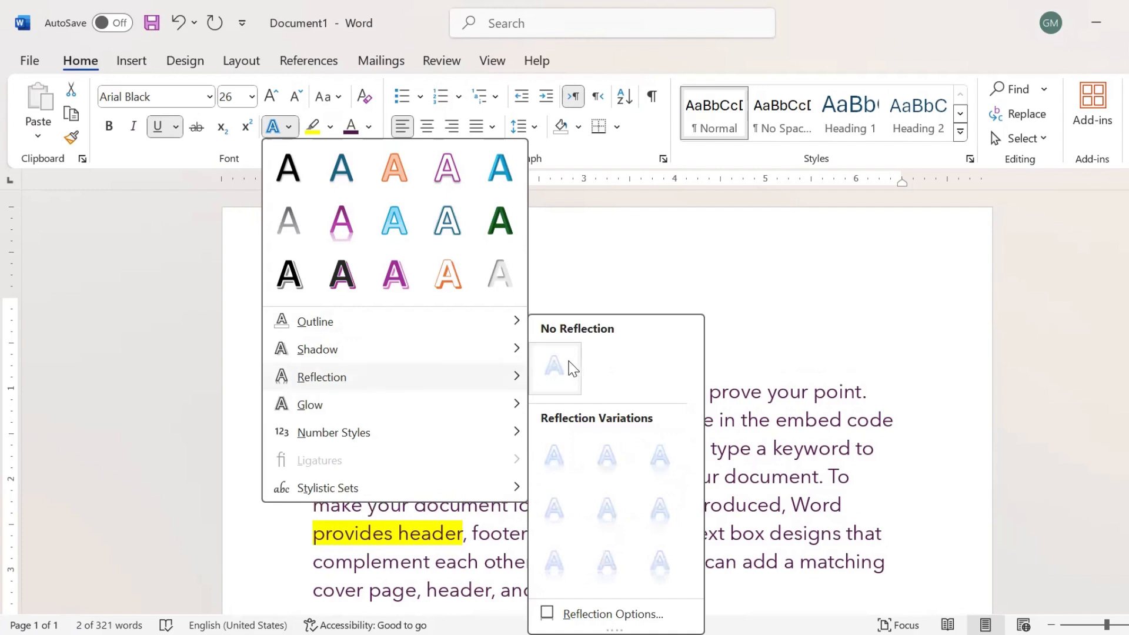
click(573, 368)
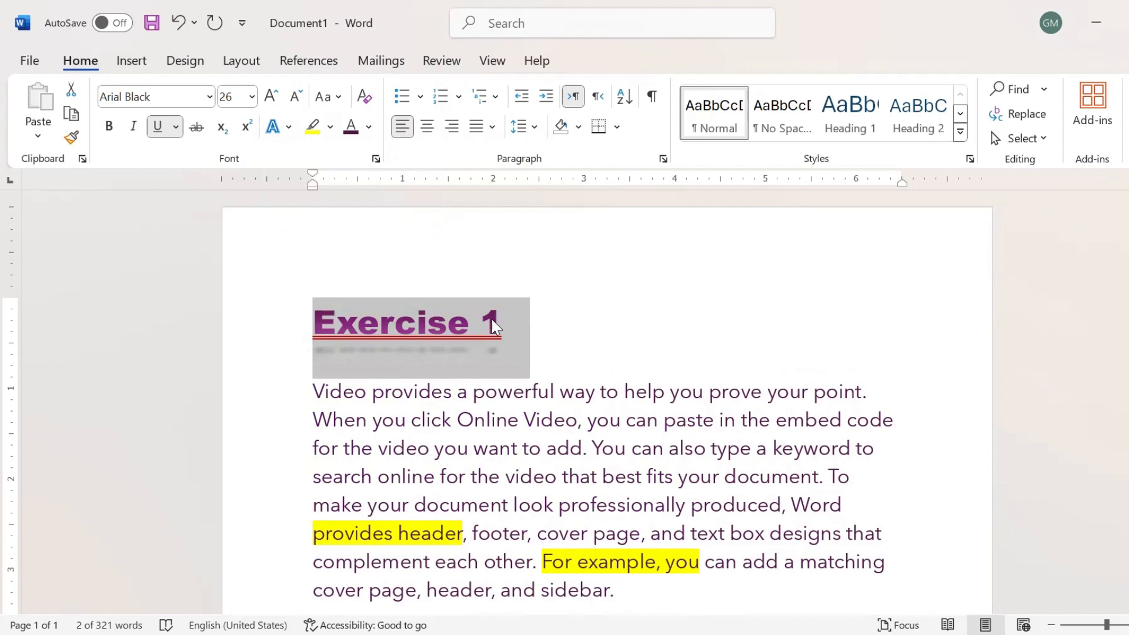
Surround the Exercise 1 heading with an 18 pt orange glow.
click(288, 129)
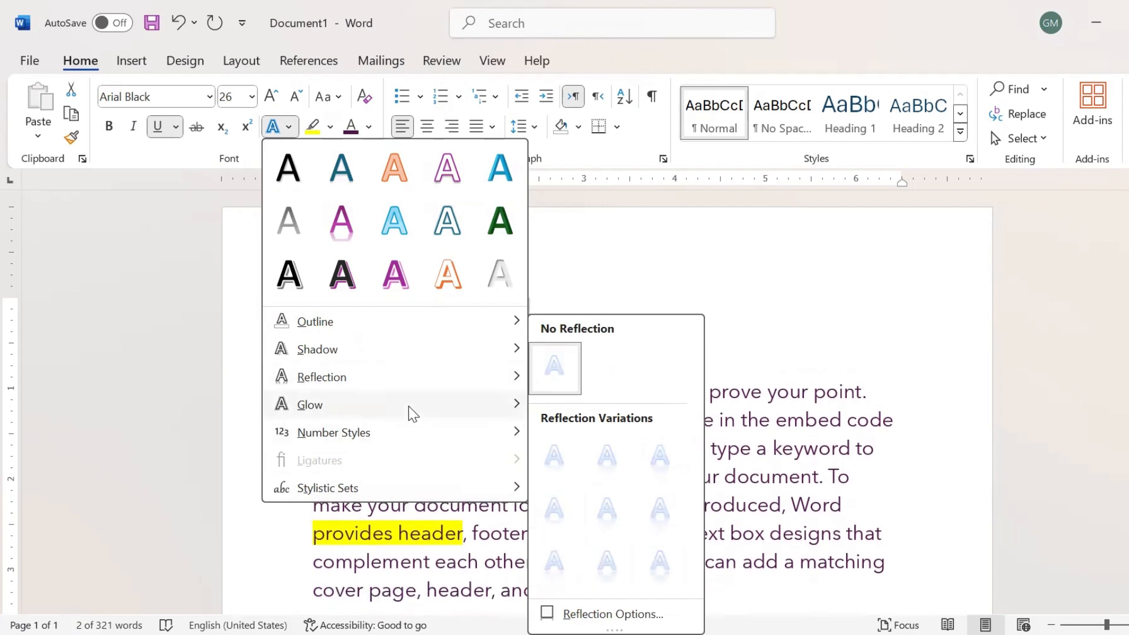
mouse_move(387, 409)
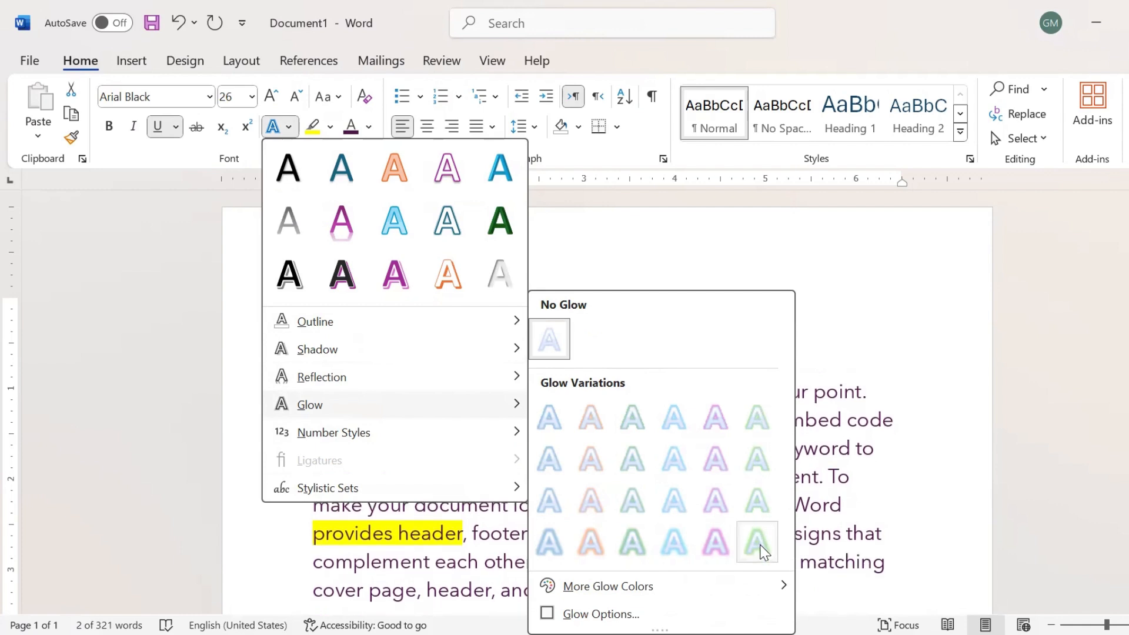
click(591, 542)
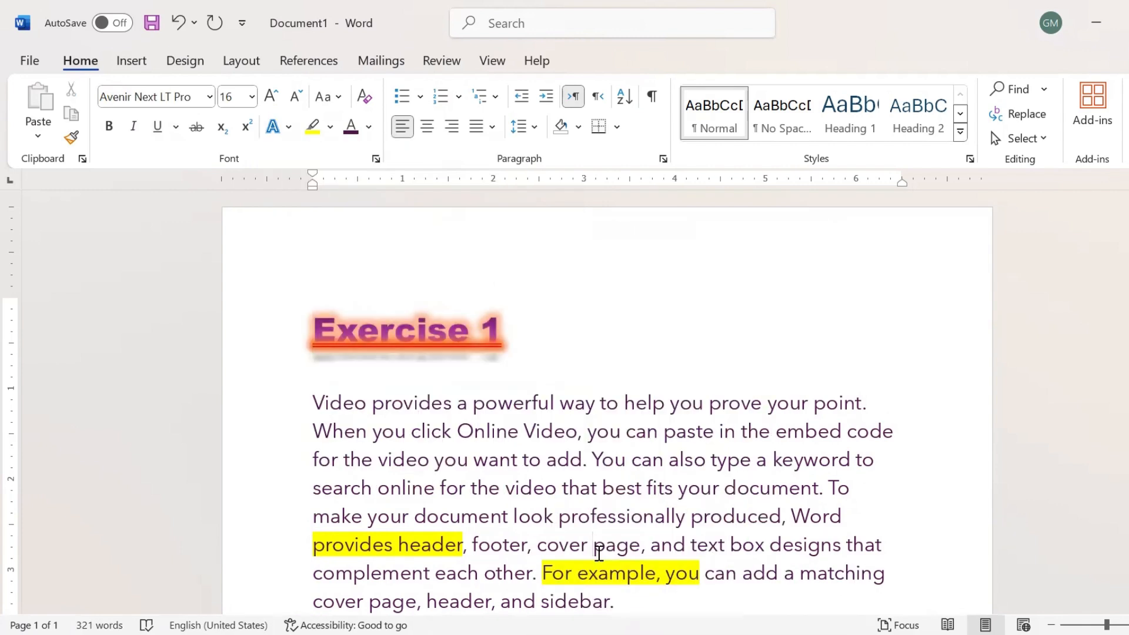